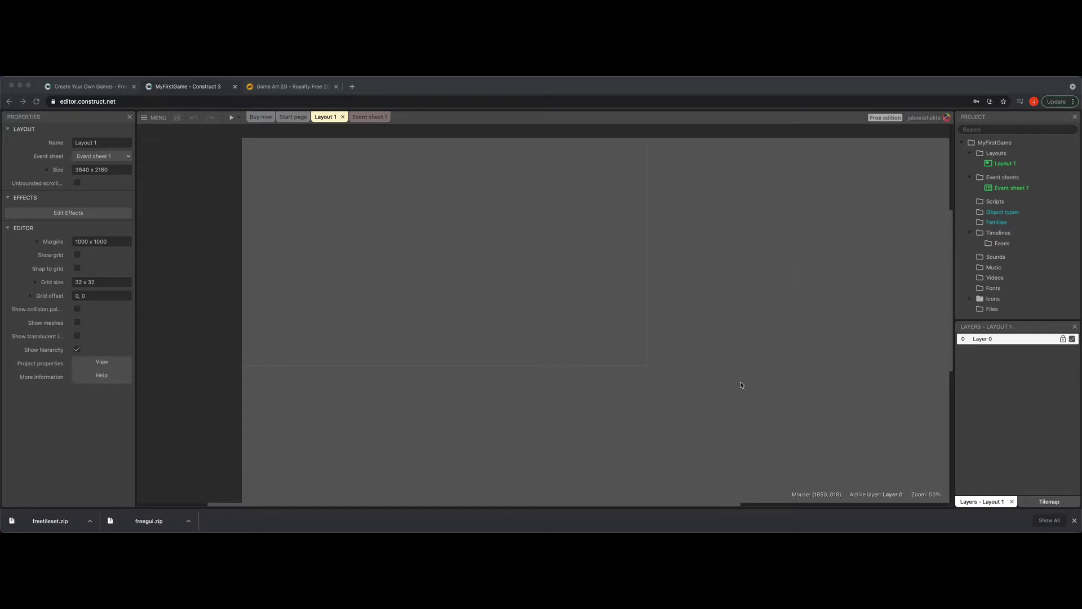
Start a new object type from the empty Layout 1 and browse the plugin list.
double_click(481, 296)
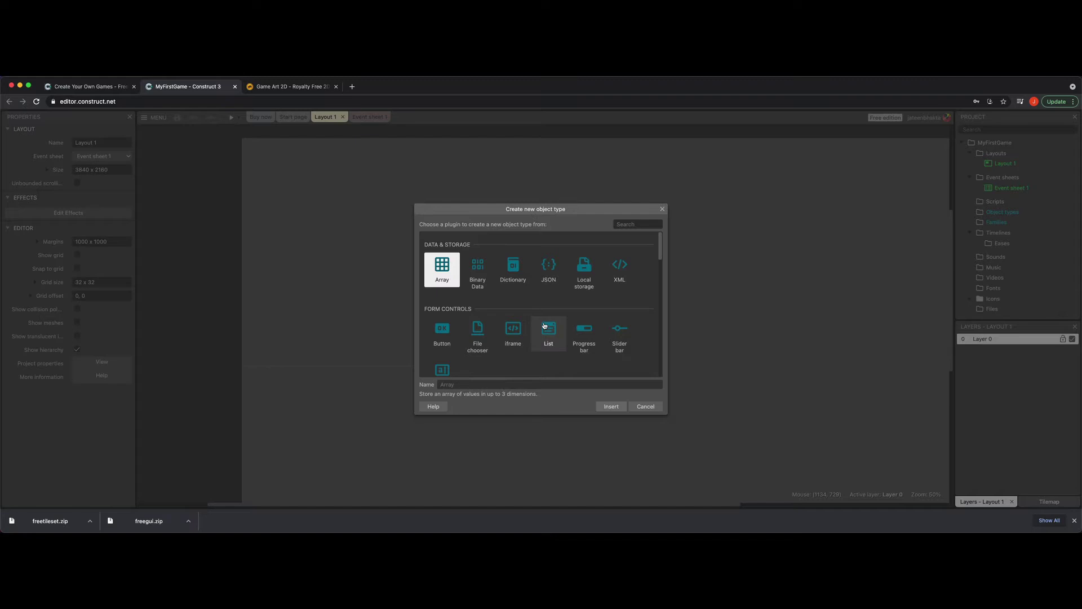
scroll(544, 327, "down", 2)
scroll(544, 326, "down", 1)
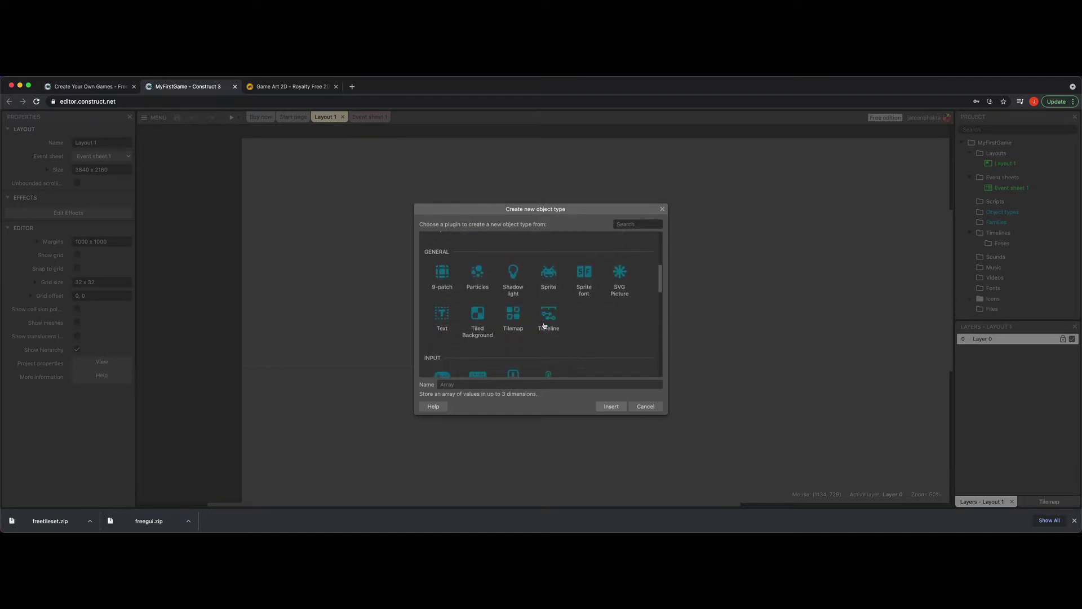
scroll(544, 325, "down", 1)
scroll(545, 326, "down", 5)
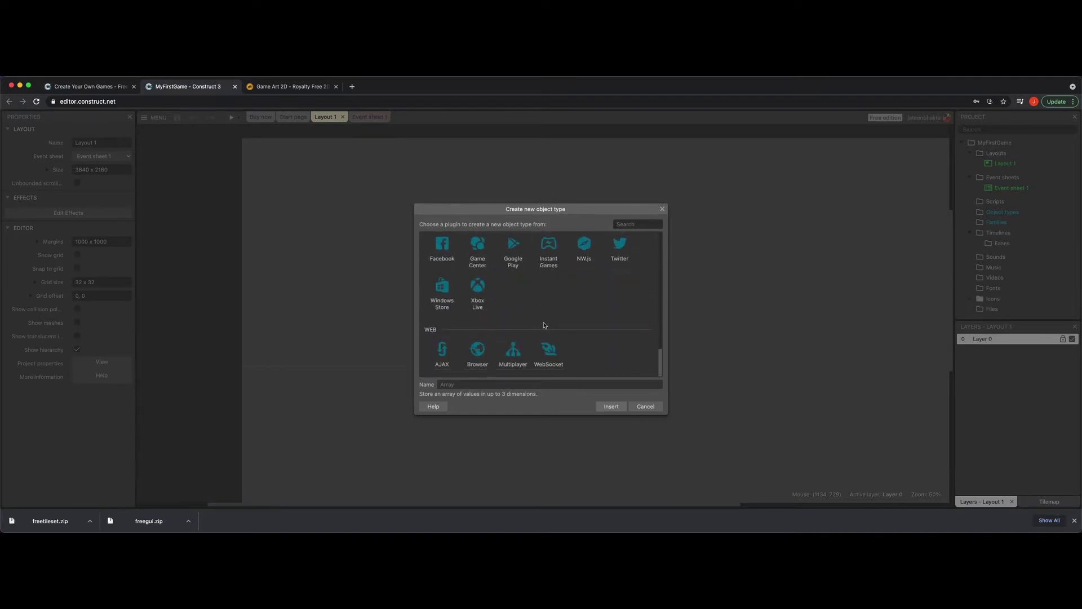
scroll(544, 326, "up", 5)
scroll(545, 325, "up", 4)
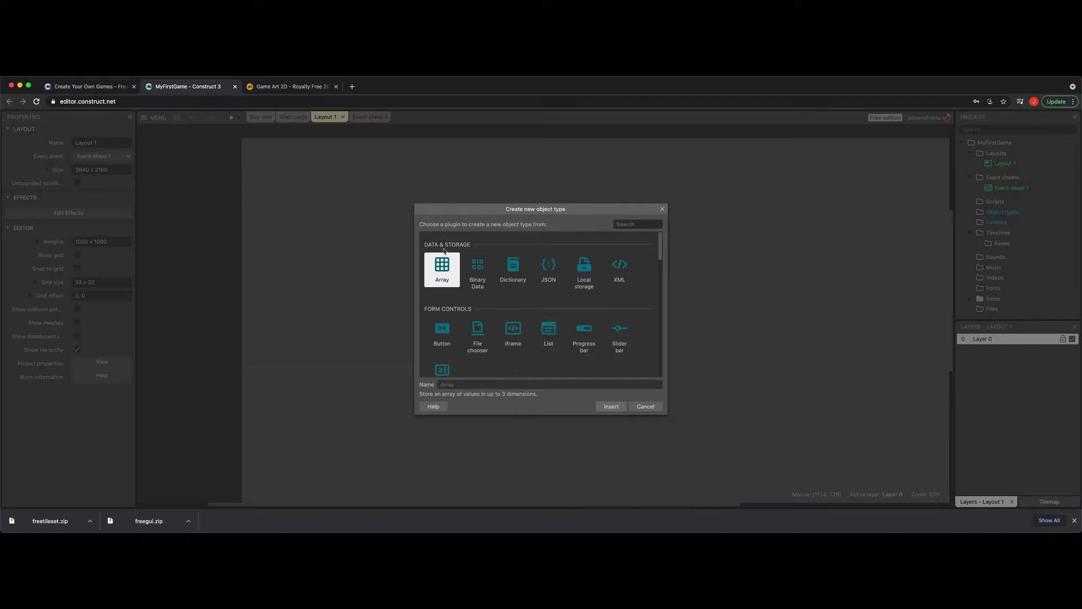
scroll(473, 324, "down", 1)
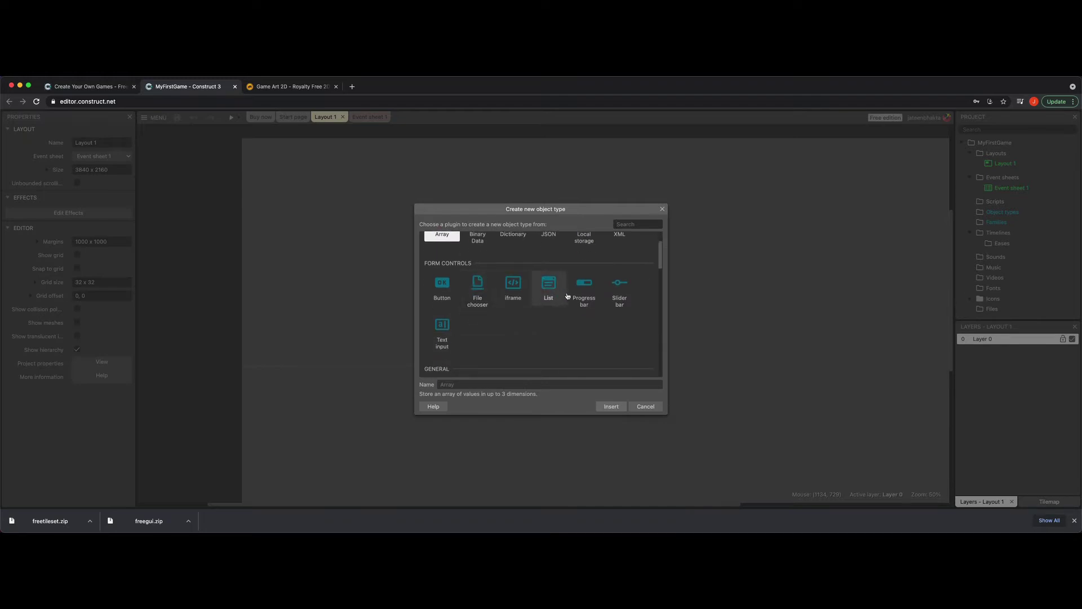
scroll(569, 337, "down", 2)
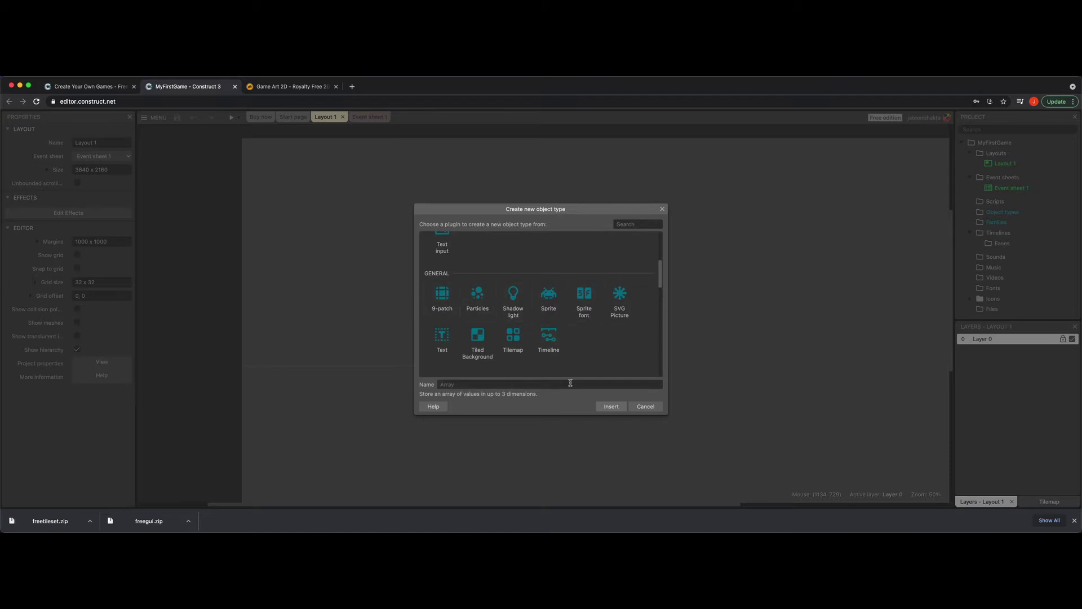
scroll(477, 321, "down", 2)
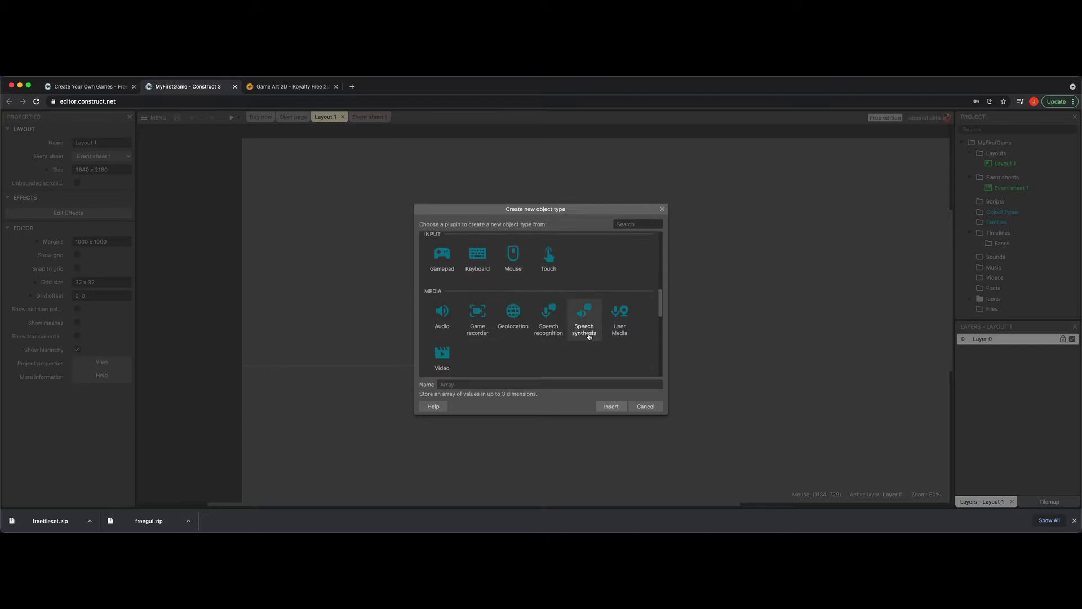
scroll(587, 337, "down", 2)
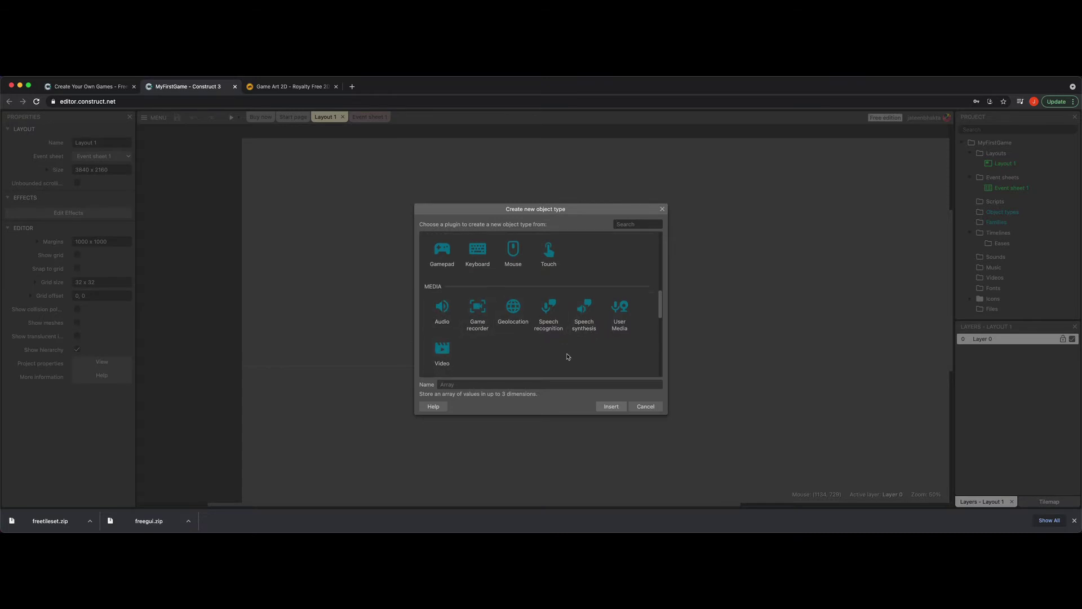
scroll(568, 355, "down", 2)
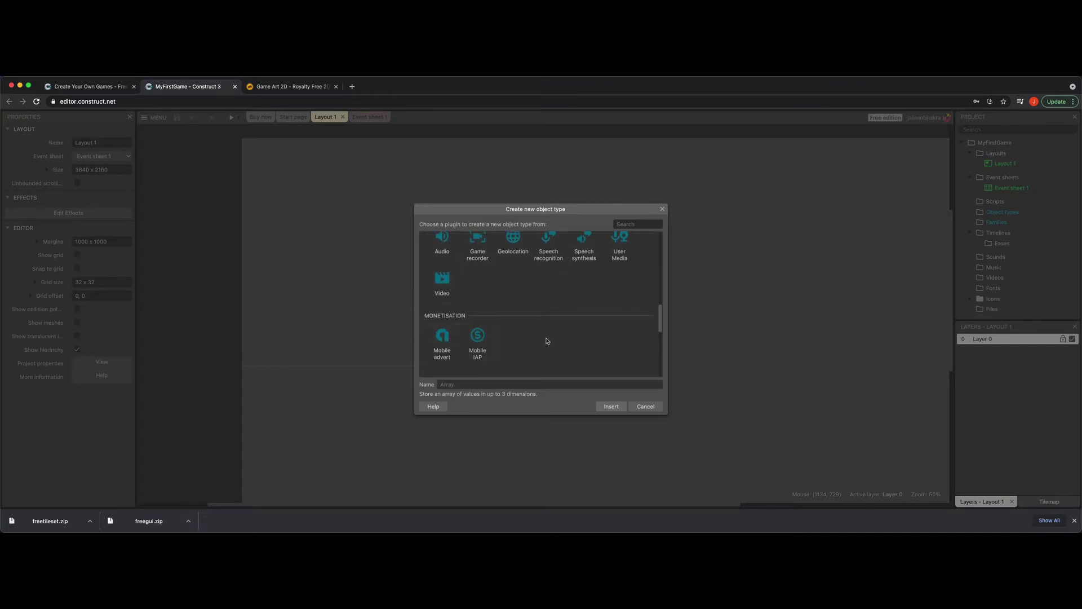
scroll(545, 341, "down", 2)
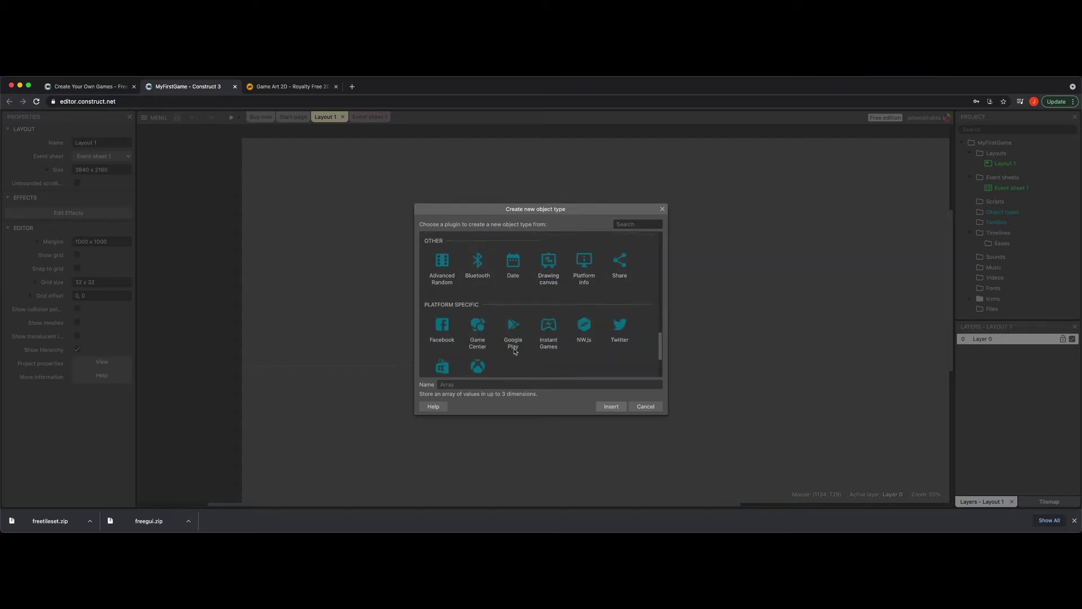
scroll(508, 348, "down", 2)
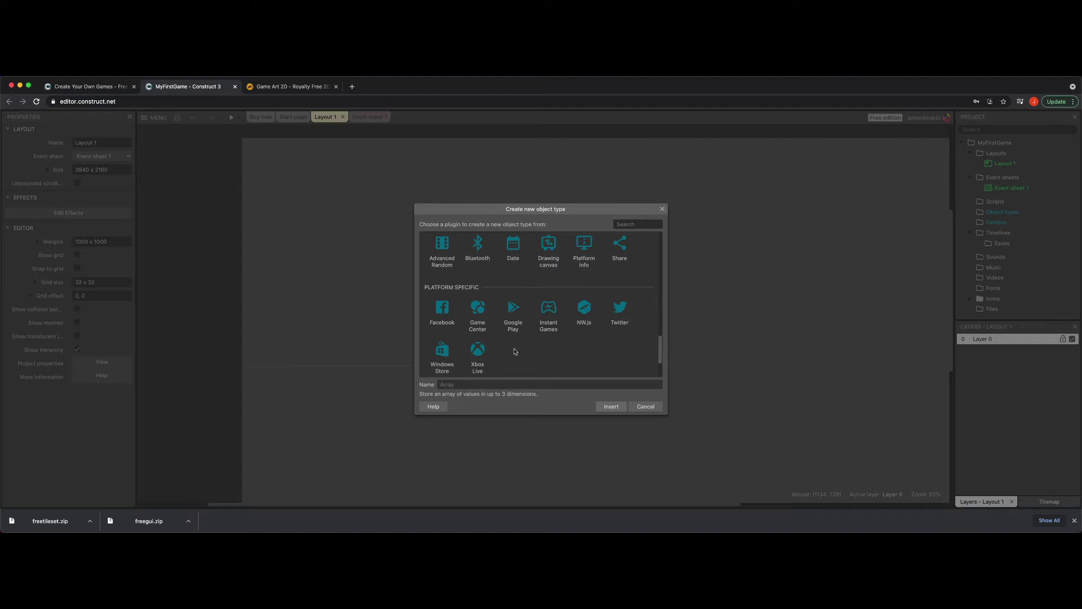
scroll(515, 350, "down", 1)
scroll(507, 353, "down", 1)
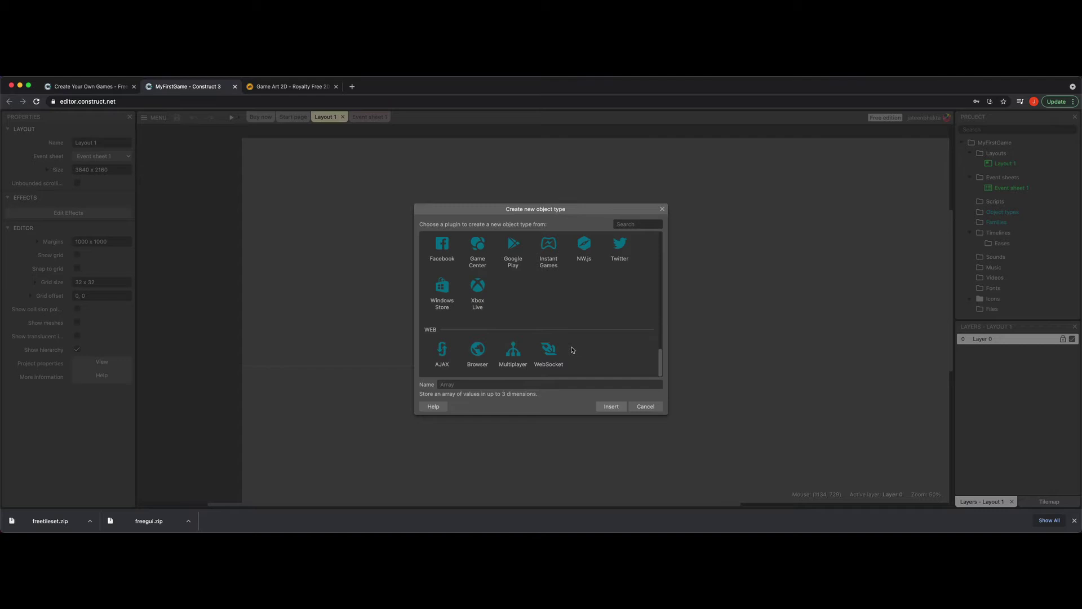
scroll(572, 349, "up", 3)
scroll(572, 350, "up", 3)
scroll(572, 349, "down", 2)
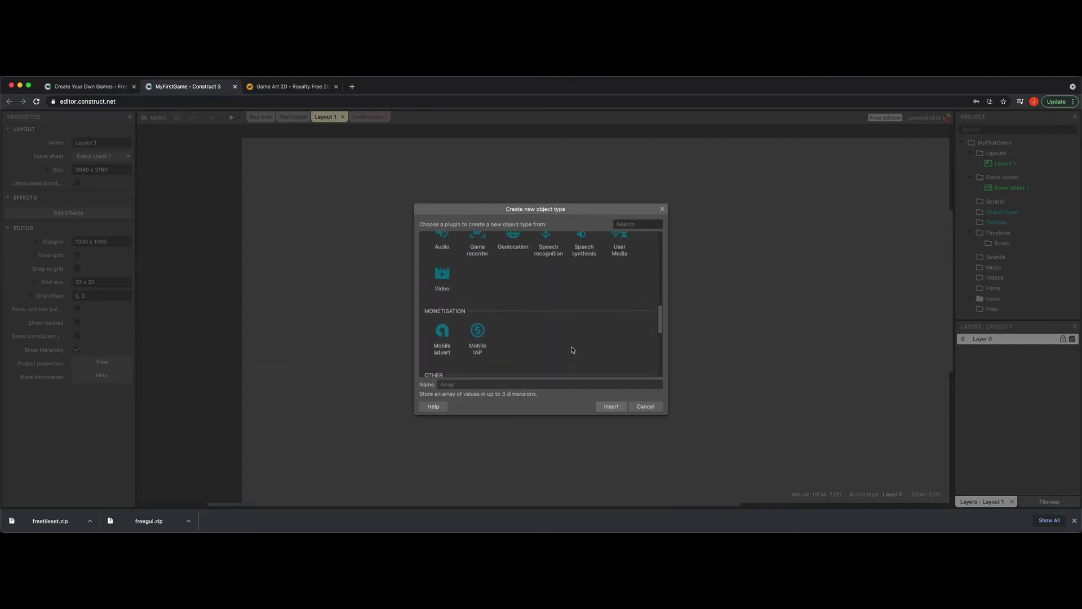
scroll(572, 349, "up", 2)
scroll(572, 349, "up", 2)
scroll(572, 349, "up", 2)
scroll(572, 350, "up", 1)
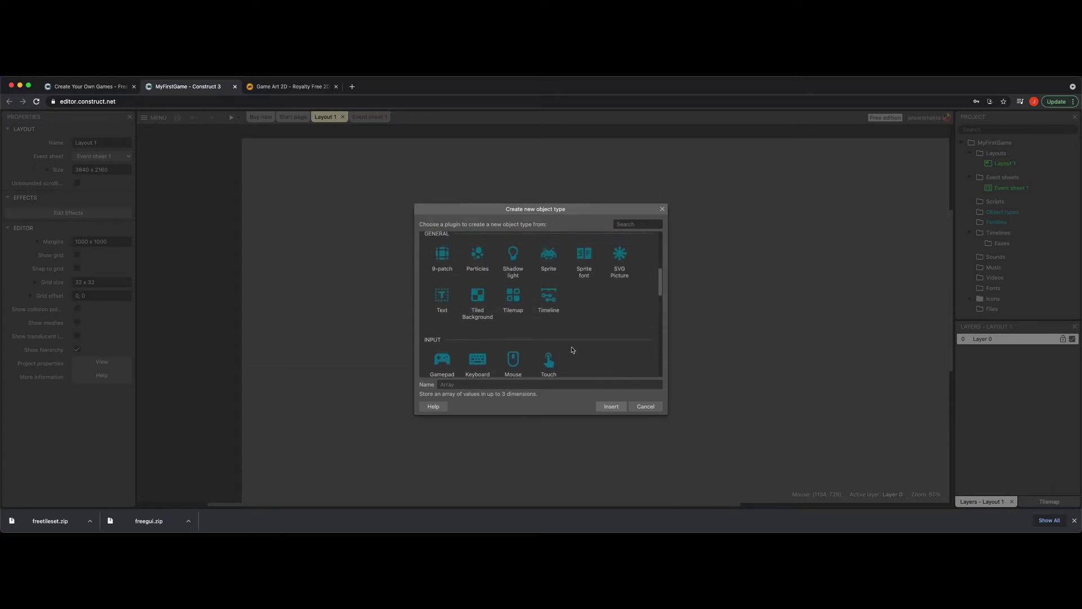
left_click(554, 266)
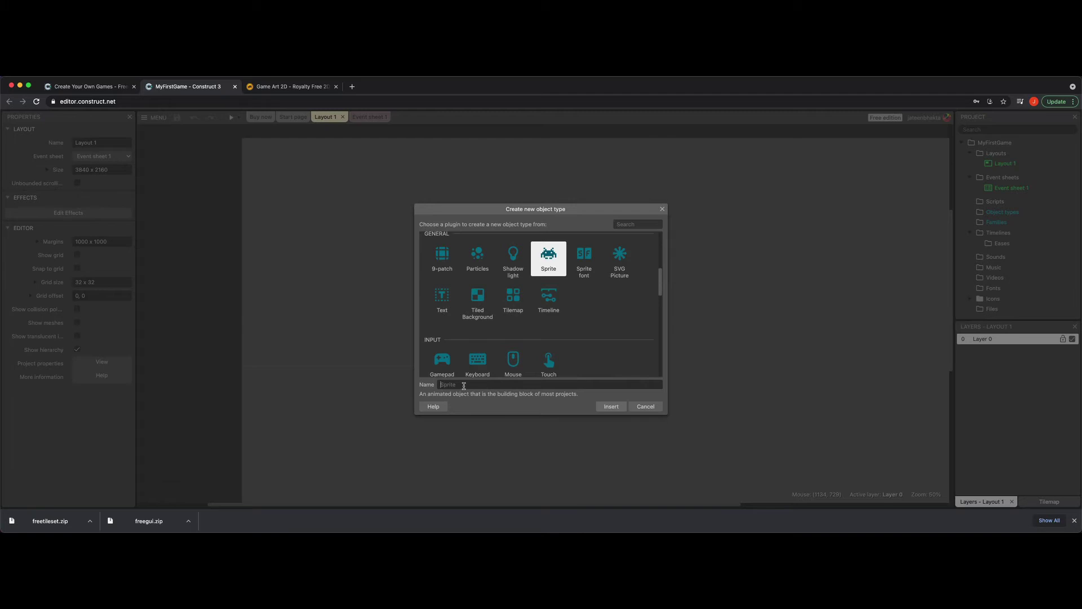
Browse Game Art 2D Freebies to the Free Platformer Game Tileset page.
left_click(306, 88)
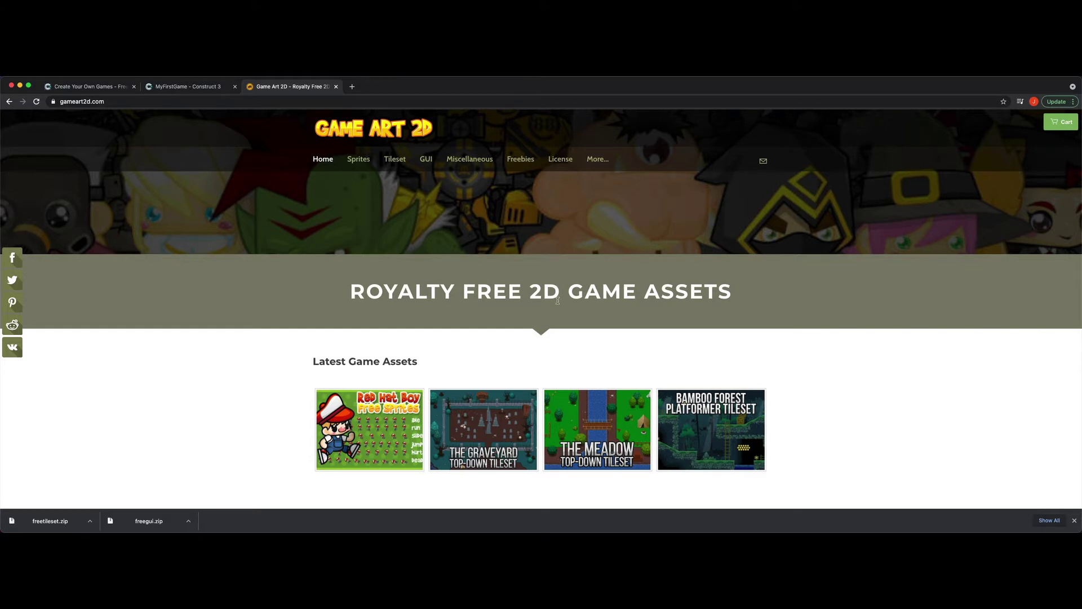
left_click(520, 161)
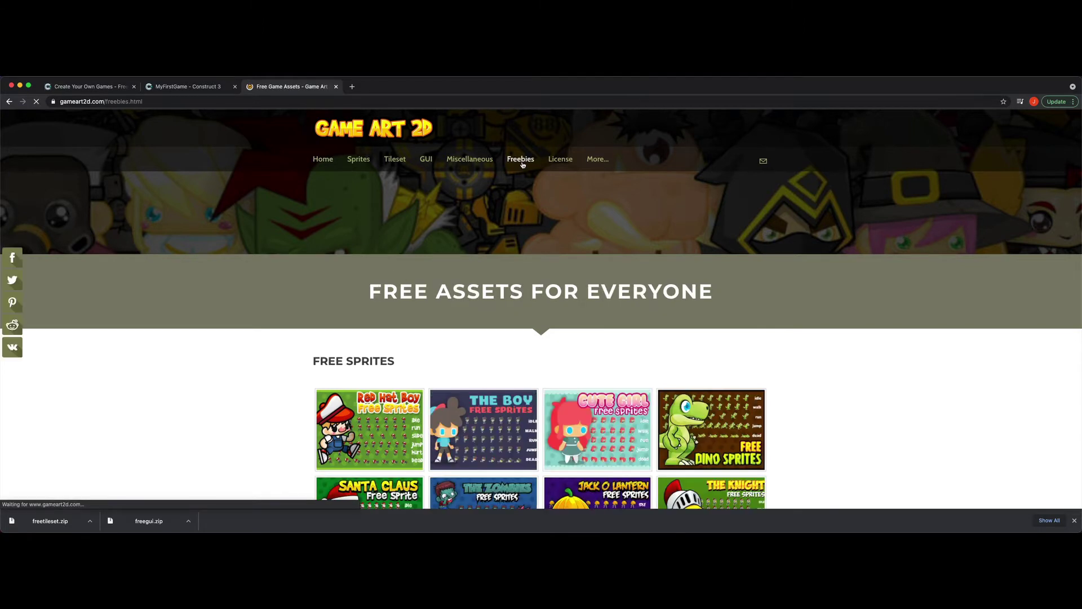
scroll(761, 324, "down", 2)
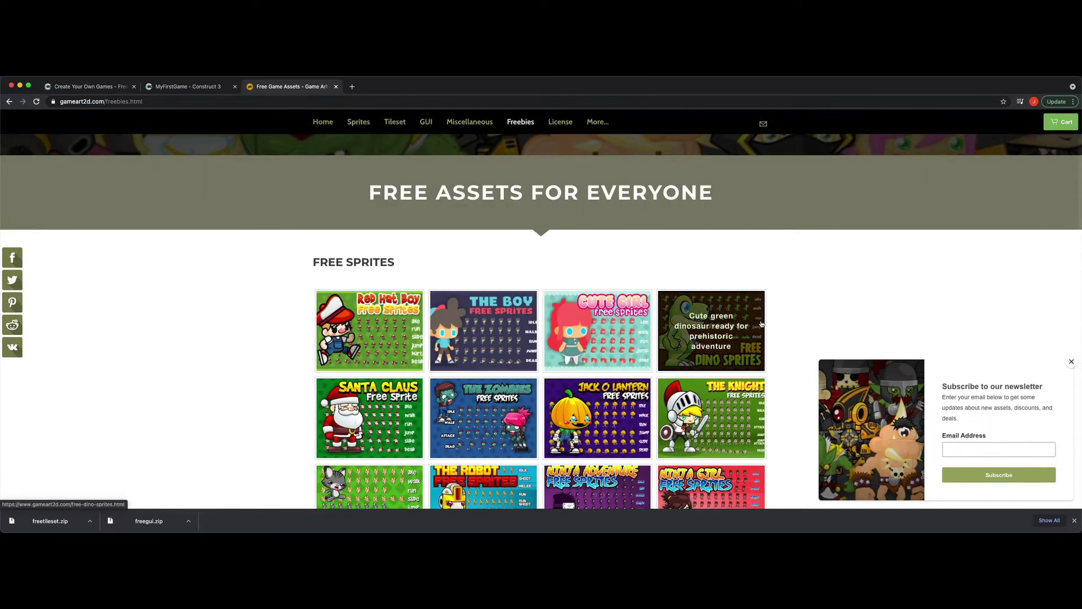
scroll(799, 296, "down", 3)
scroll(798, 295, "down", 2)
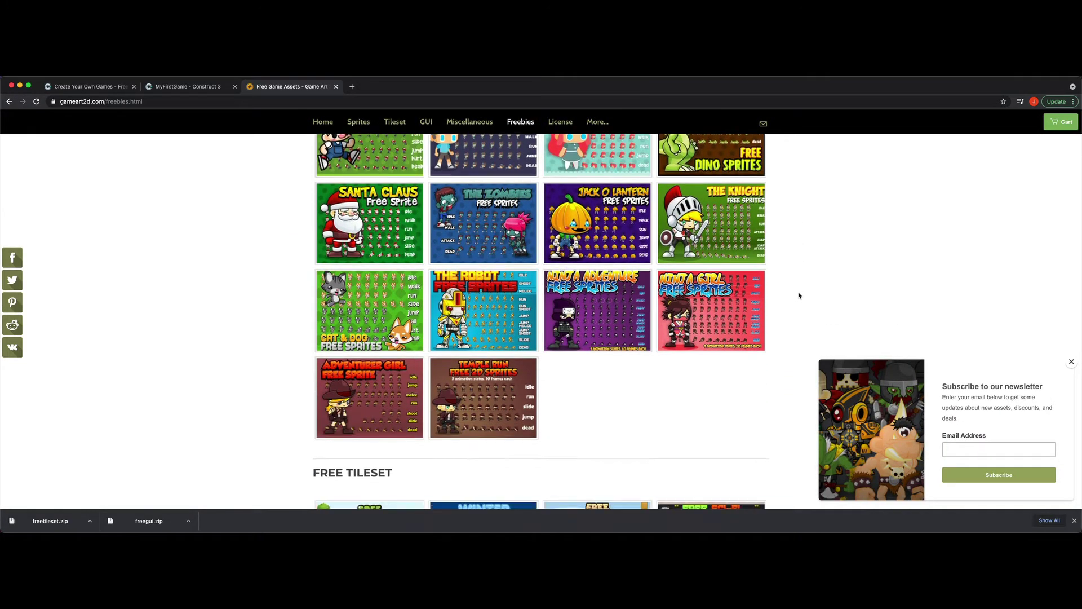
scroll(798, 296, "down", 3)
scroll(555, 339, "down", 1)
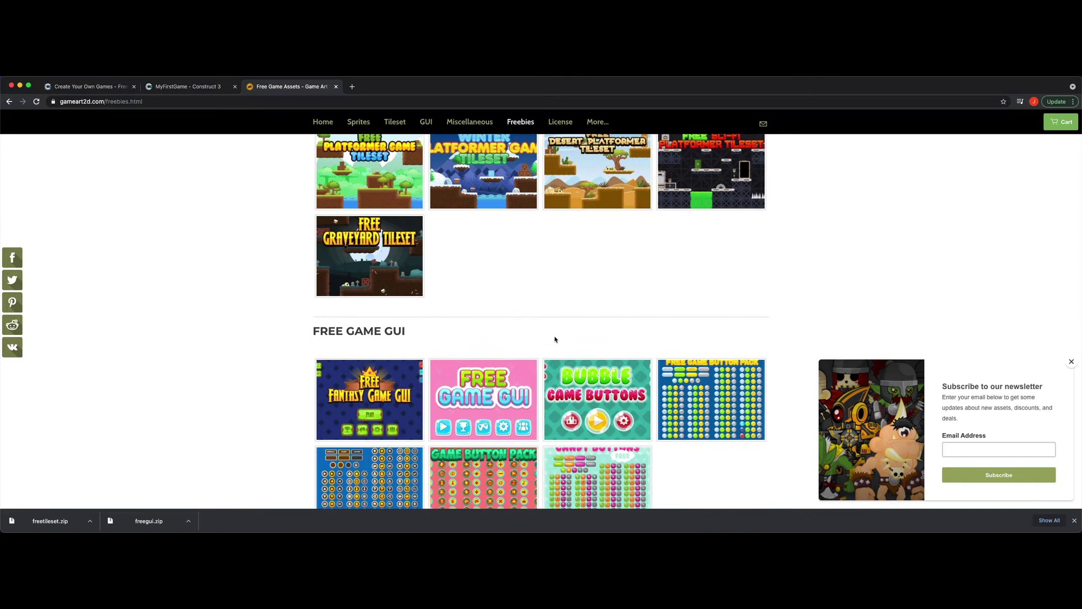
scroll(554, 340, "down", 2)
scroll(555, 339, "down", 2)
scroll(555, 339, "down", 1)
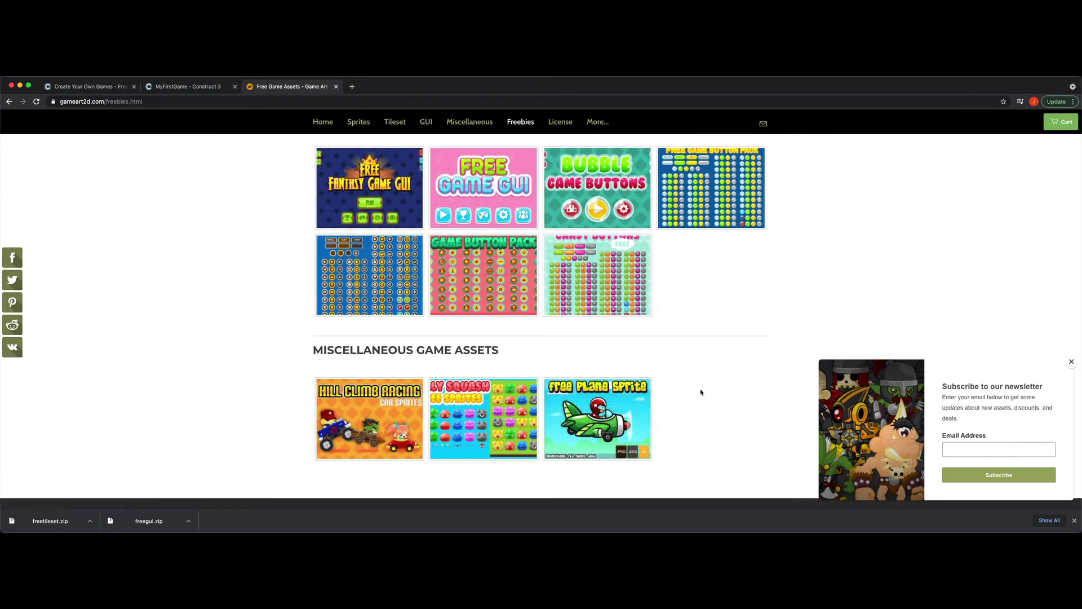
scroll(701, 392, "up", 5)
scroll(701, 391, "up", 2)
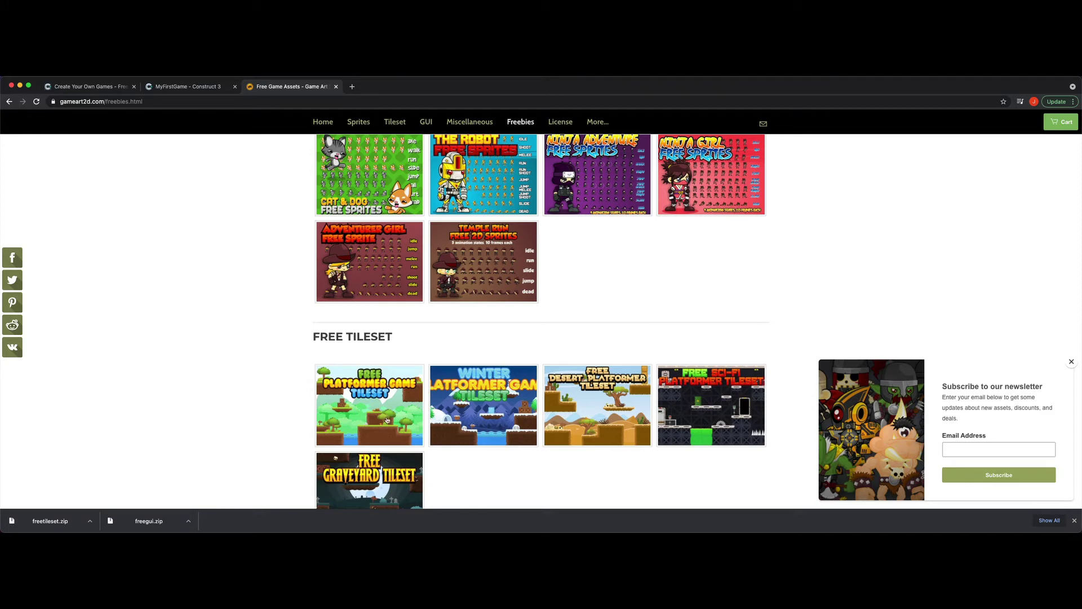
left_click(355, 431)
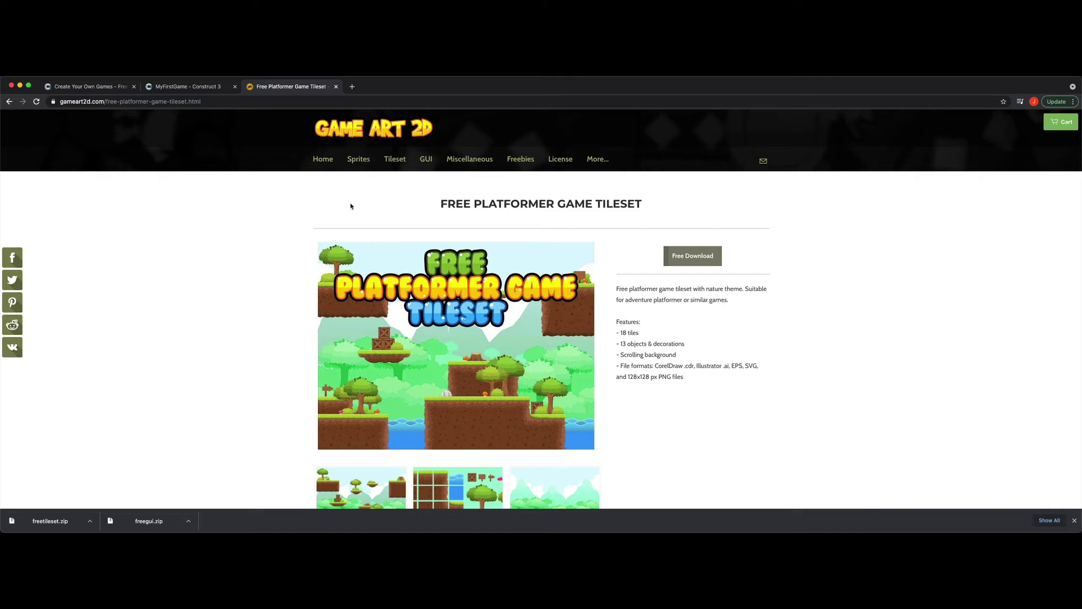
Search Google Images for 'sky game background' in a new tab.
left_click(352, 87)
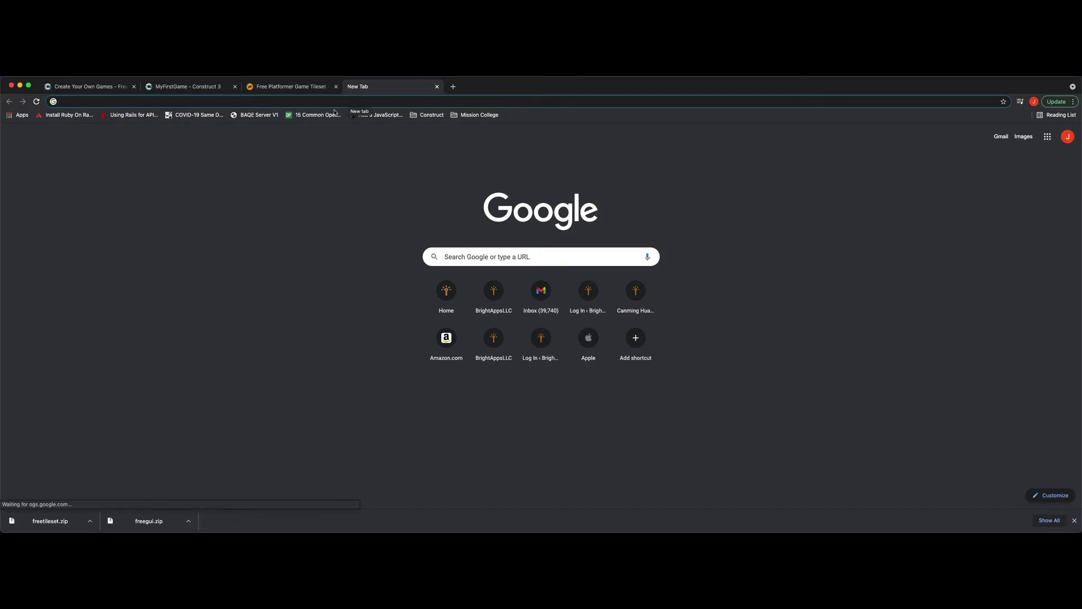
type("sk")
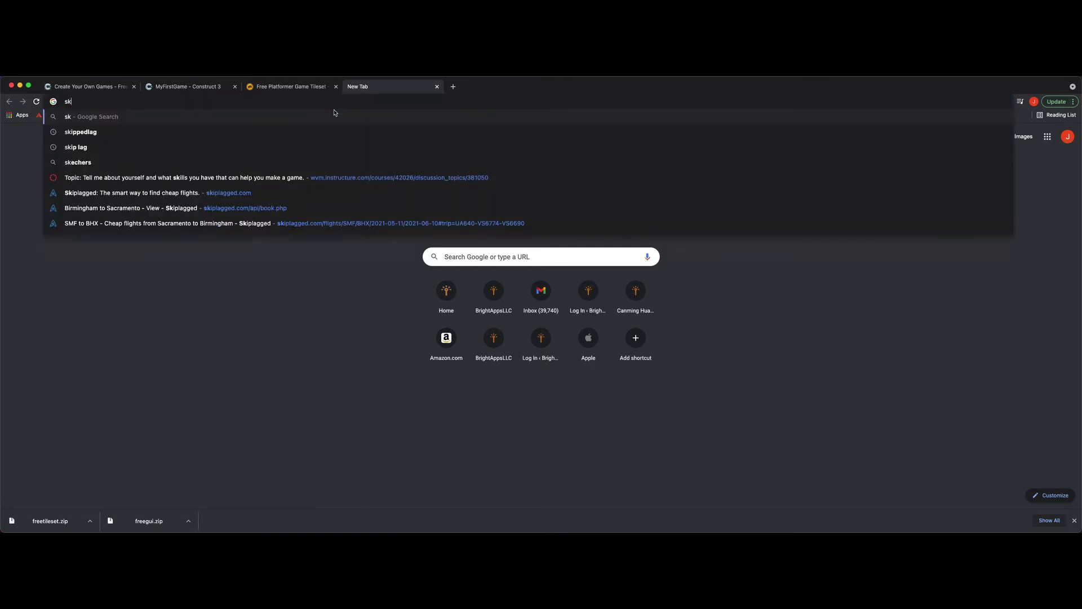
type("y bac")
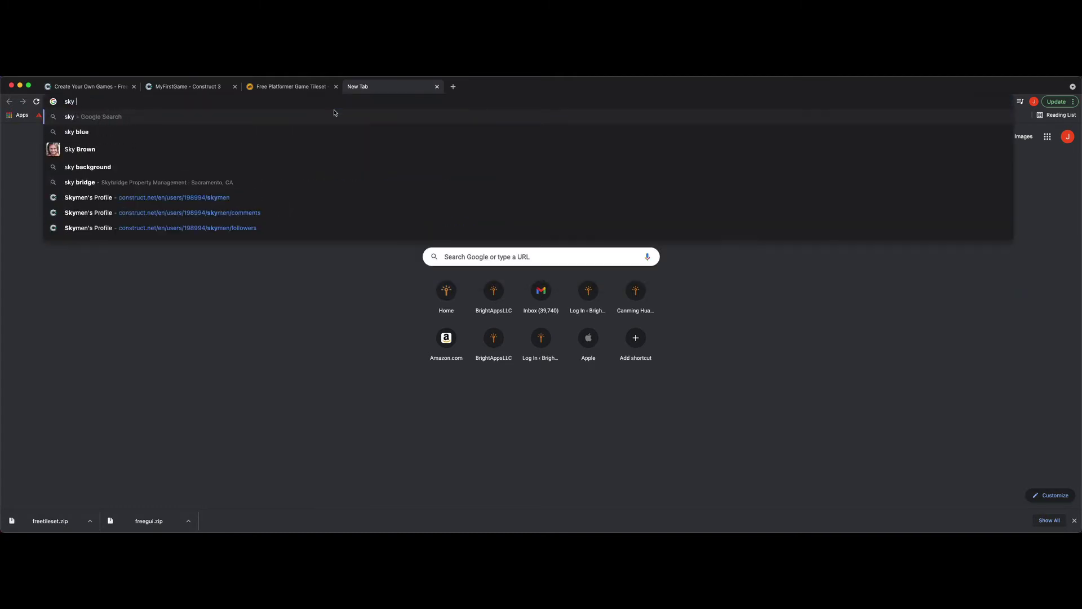
type("game bak")
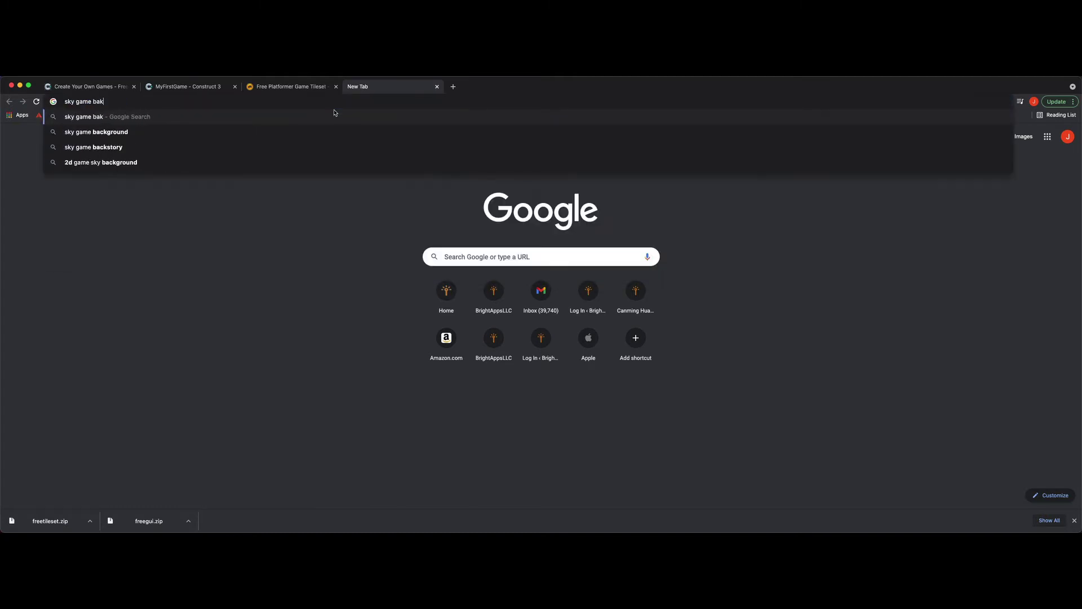
type("c")
key("Return")
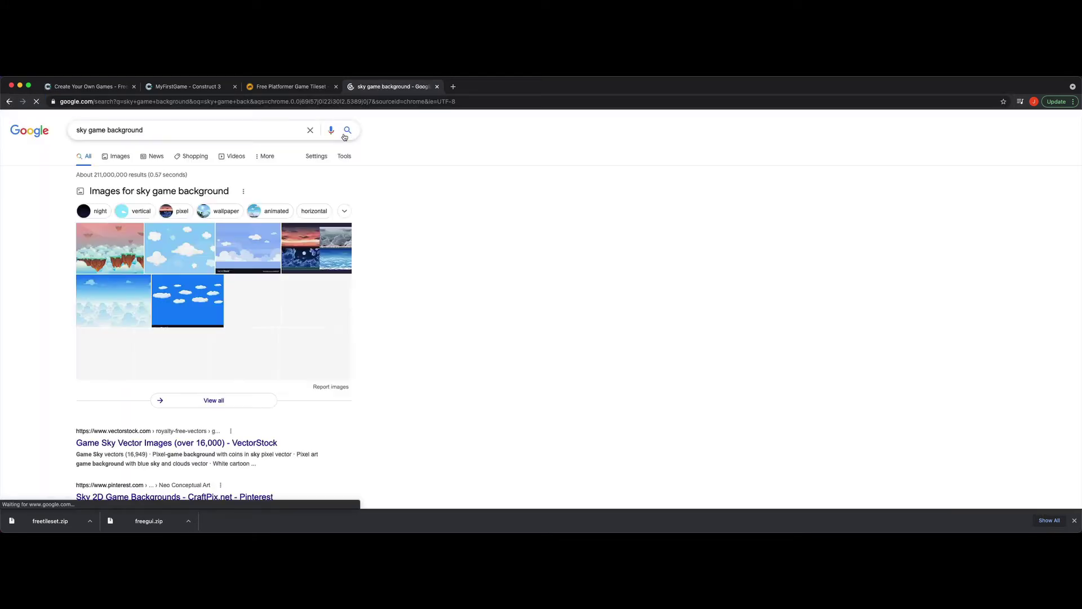
left_click(116, 157)
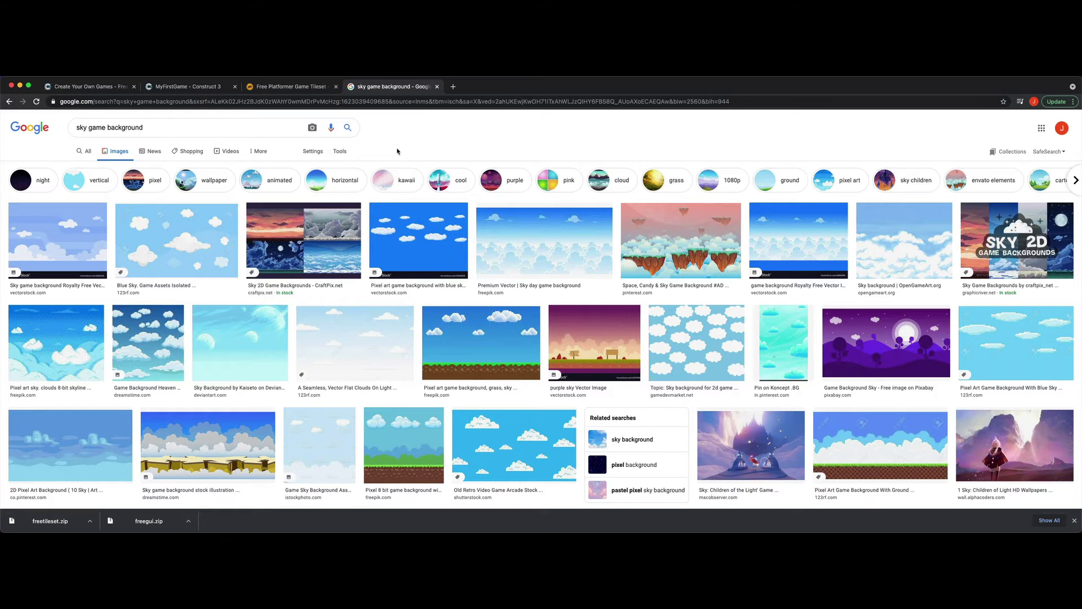
Filter the image results to Creative Commons licenses.
left_click(336, 152)
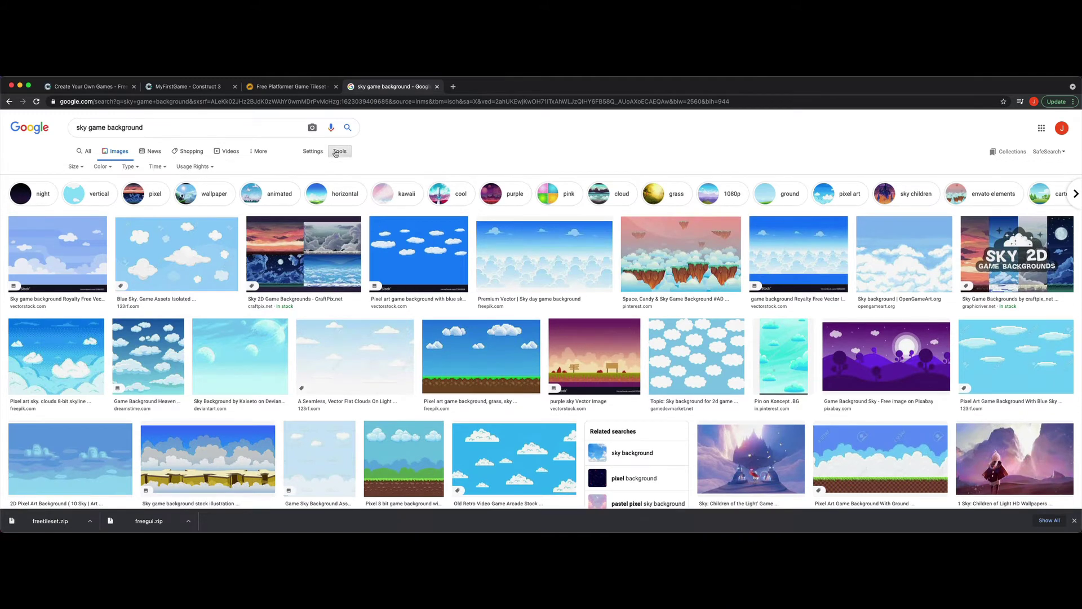
left_click(197, 169)
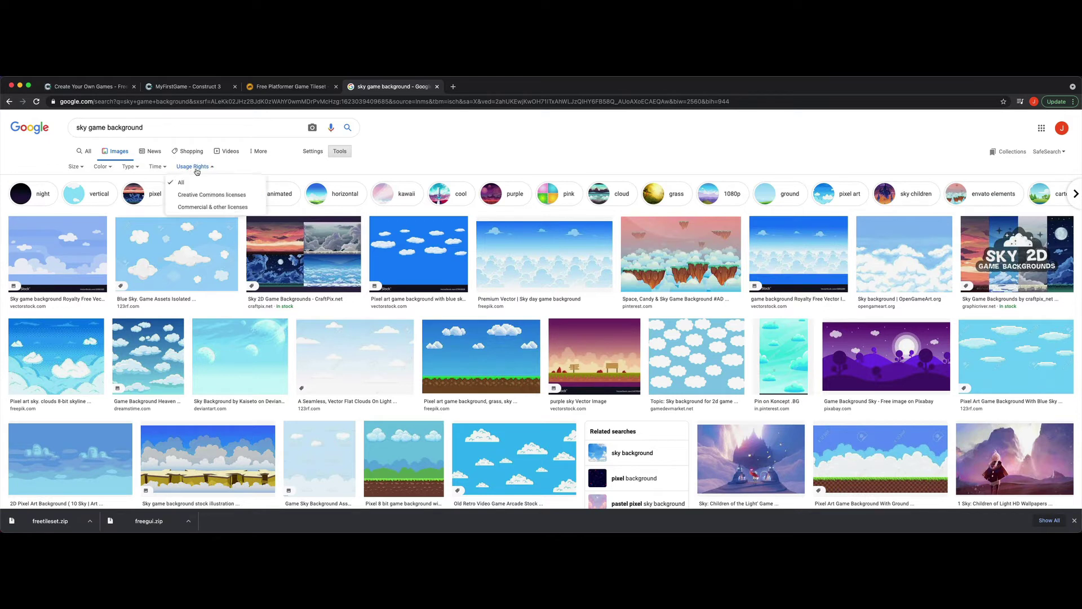
left_click(218, 195)
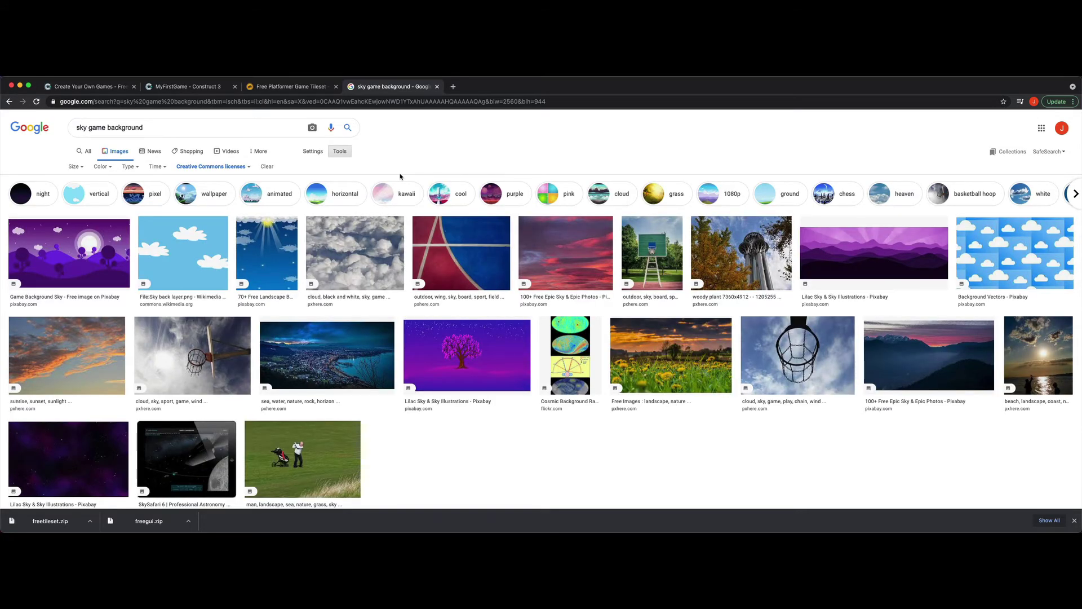
scroll(411, 338, "down", 2)
scroll(411, 338, "up", 2)
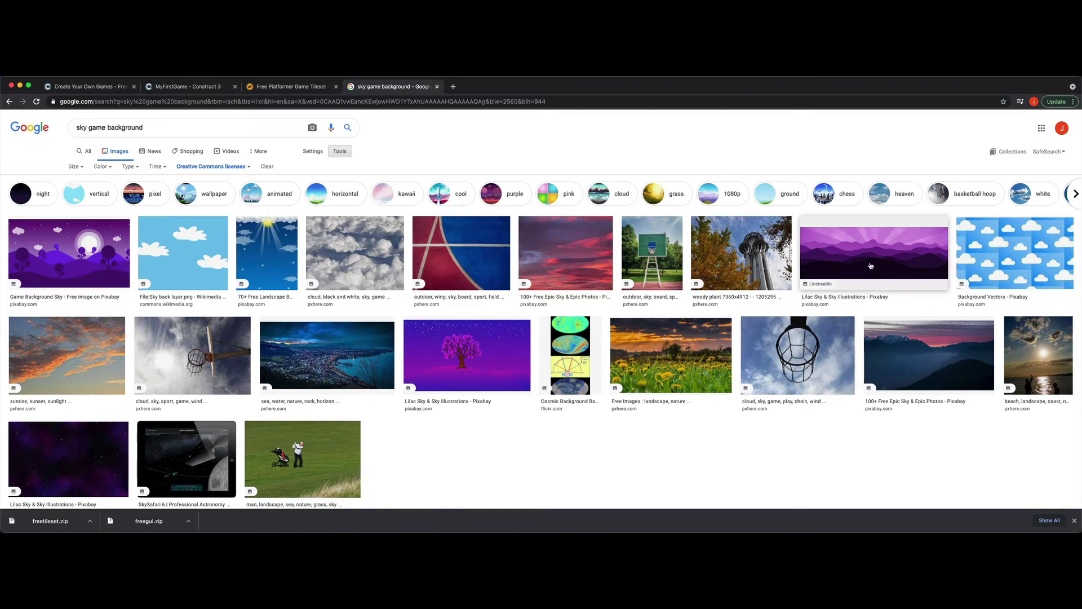
Download the purple Pixabay night-hills background at 1920×988, passing the traffic-light reCAPTCHA.
mouse_move(873, 253)
left_click(68, 252)
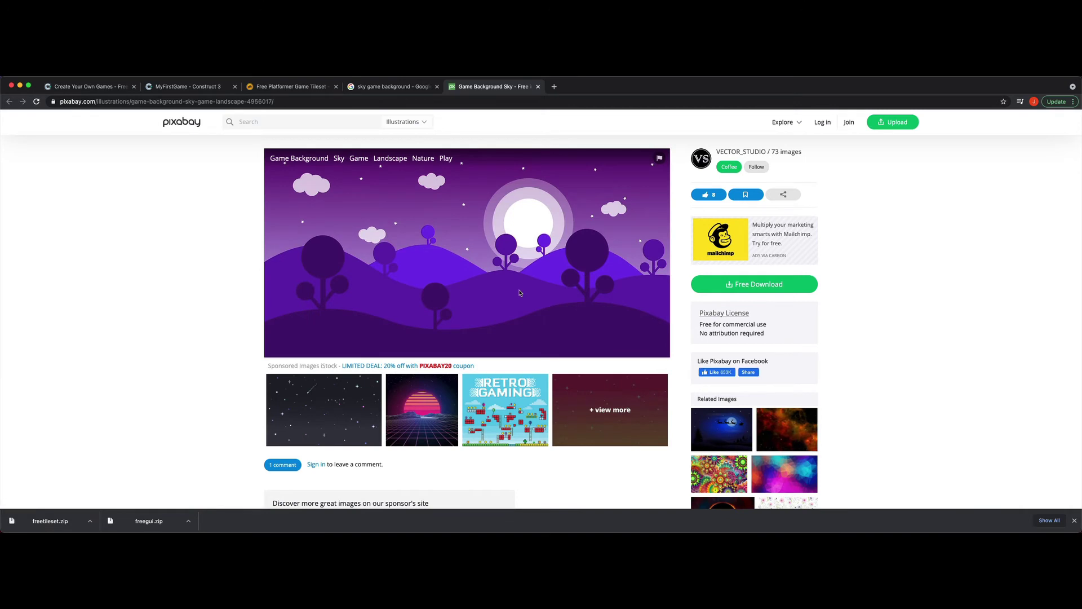
left_click(779, 288)
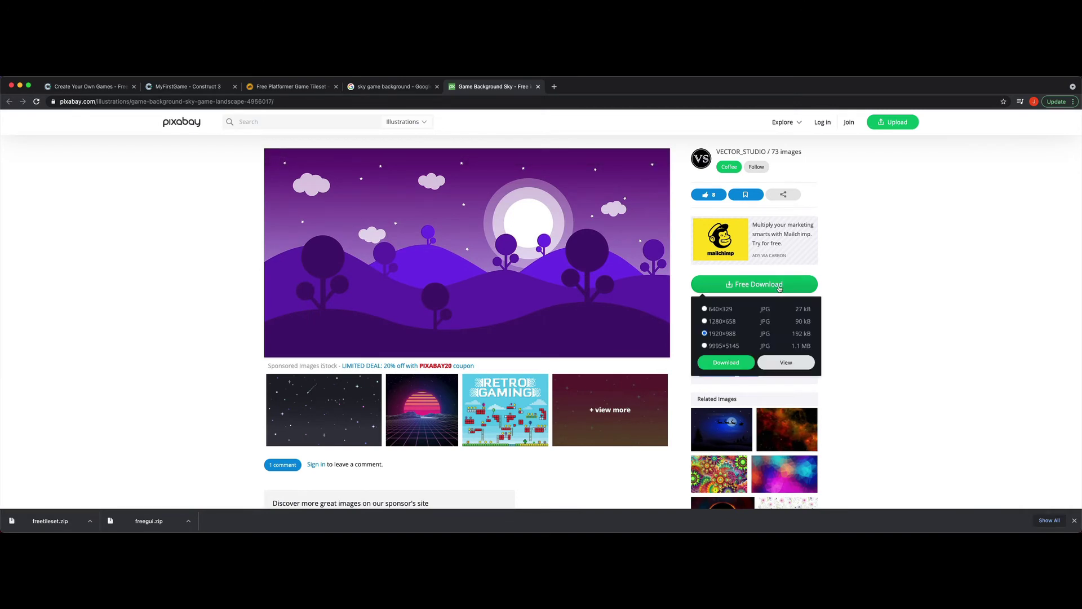
left_click(715, 366)
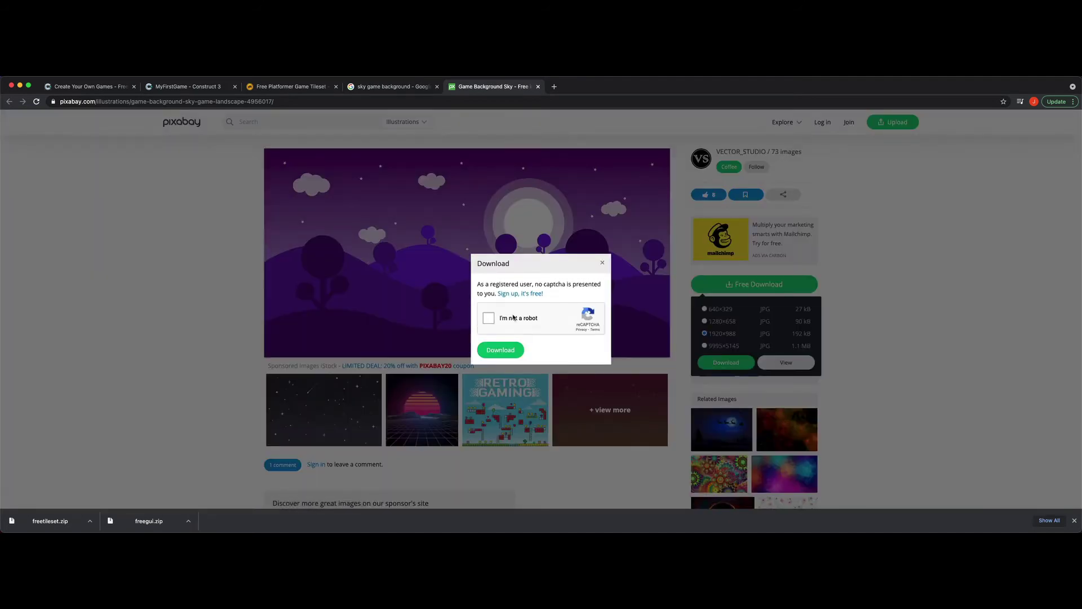
left_click(487, 319)
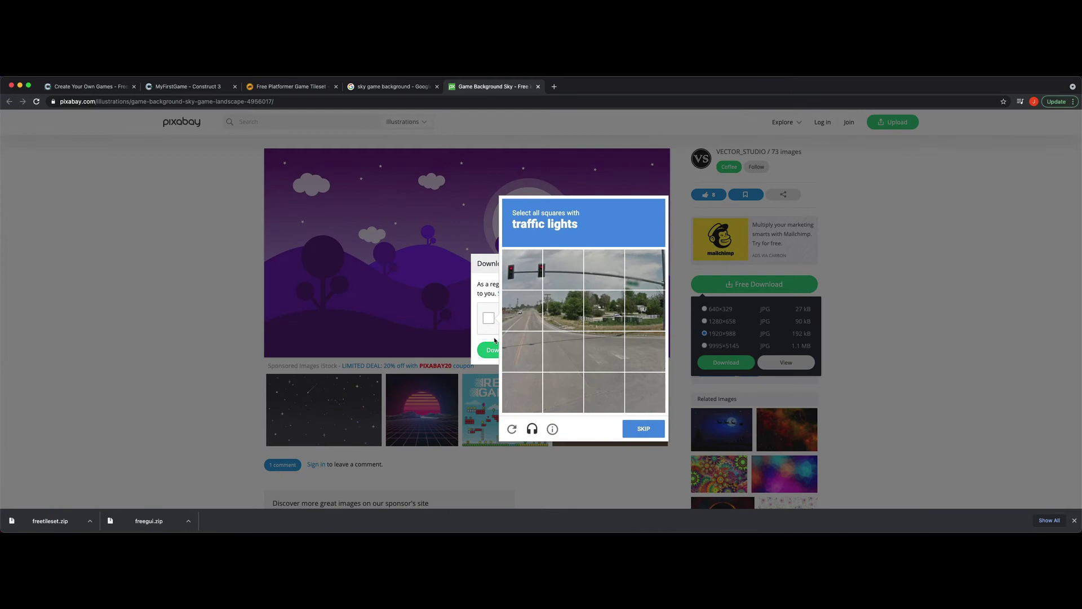
left_click(522, 269)
left_click(561, 269)
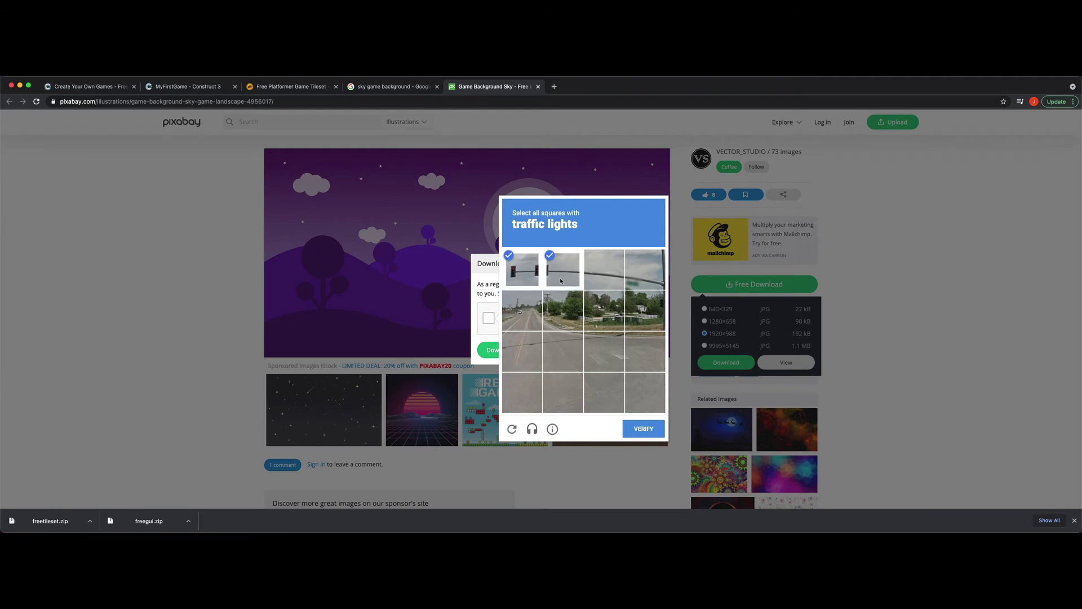
left_click(643, 431)
left_click(502, 352)
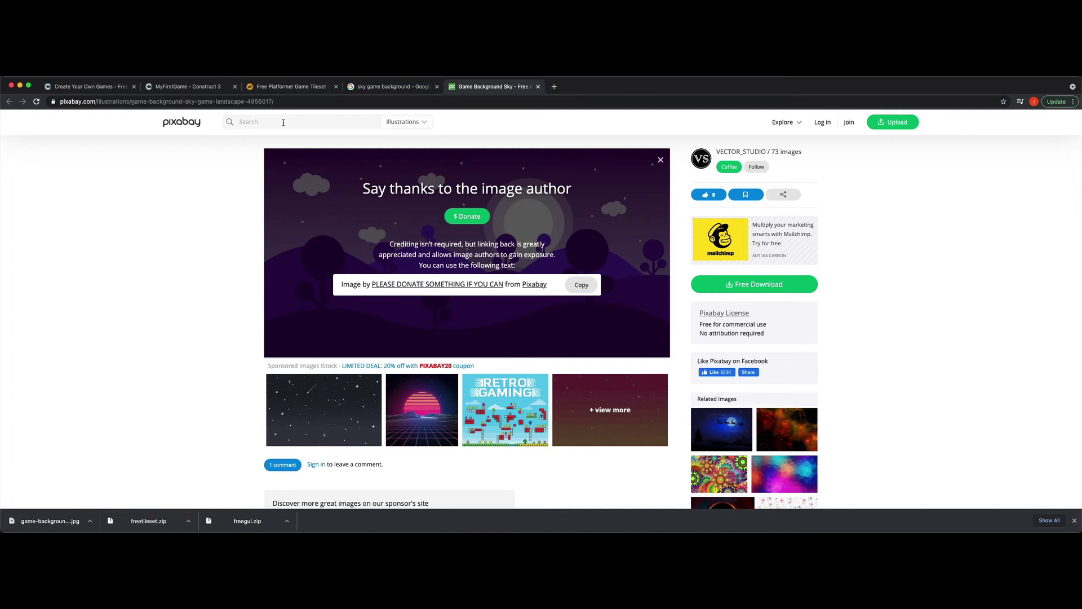
Name the new Sprite object 'background' and insert it into MyFirstGame.
left_click(195, 90)
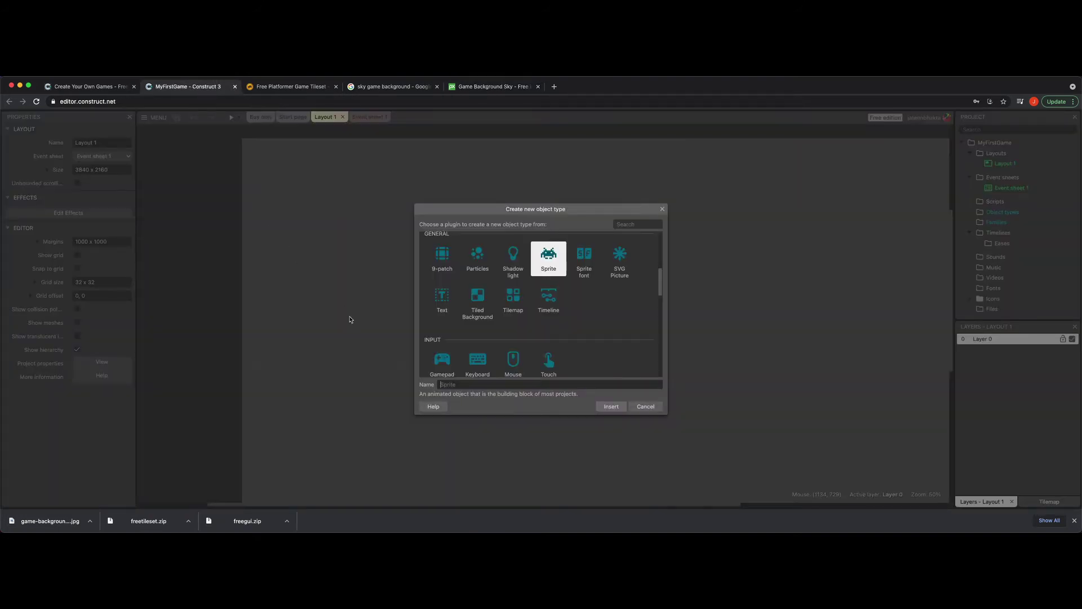
left_click(467, 385)
type("backg")
type("round")
left_click(605, 409)
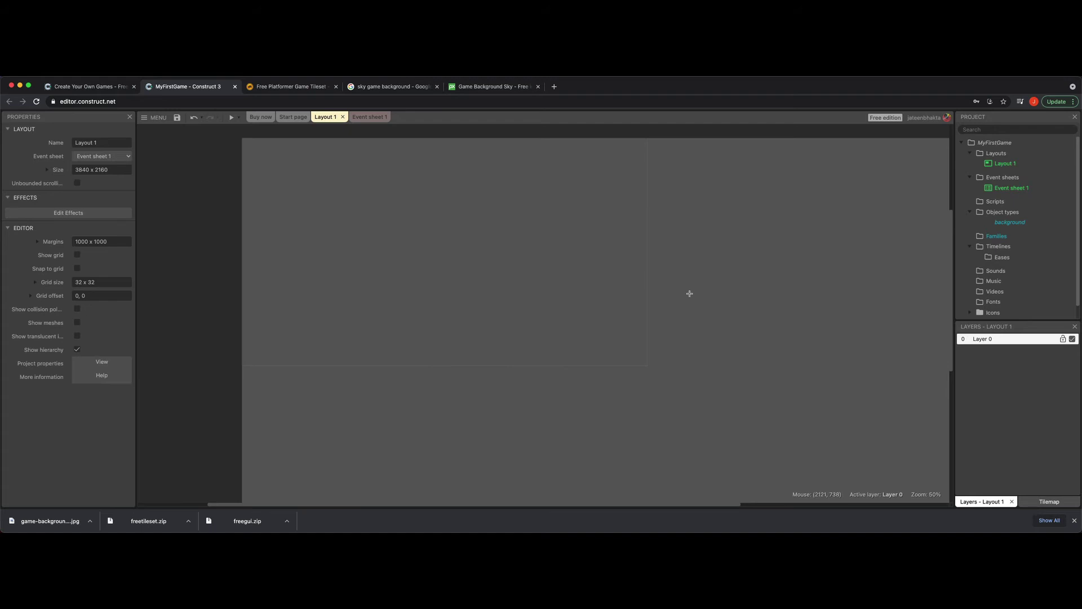
Place the background sprite on the layout, bringing up its blank 250×250 frame.
left_click(698, 330)
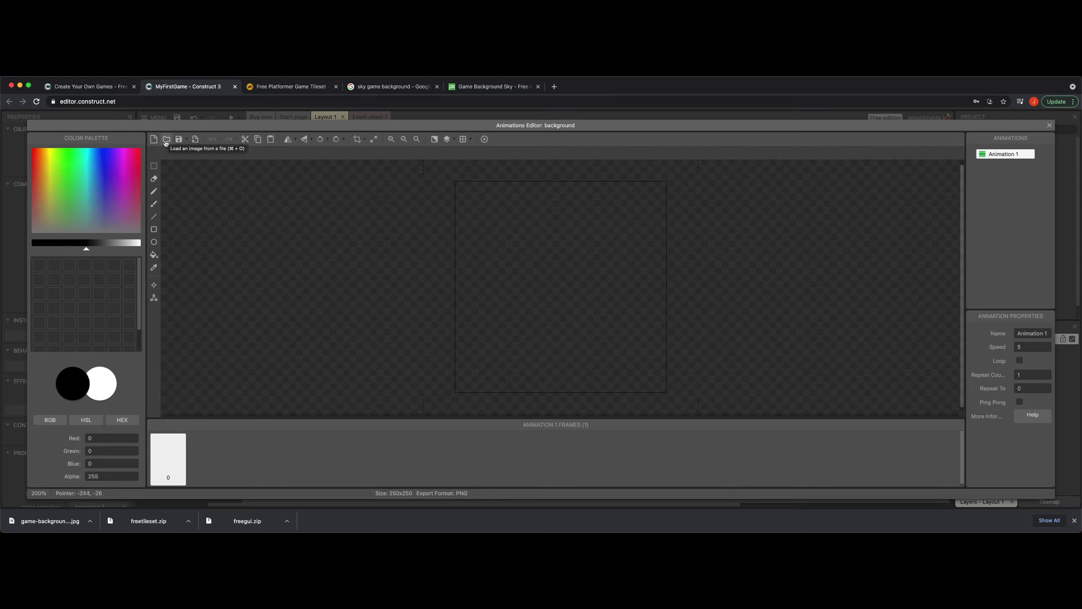
Load game-background-4956017_1920.jpg from Downloads into the background sprite and close the editor.
left_click(166, 140)
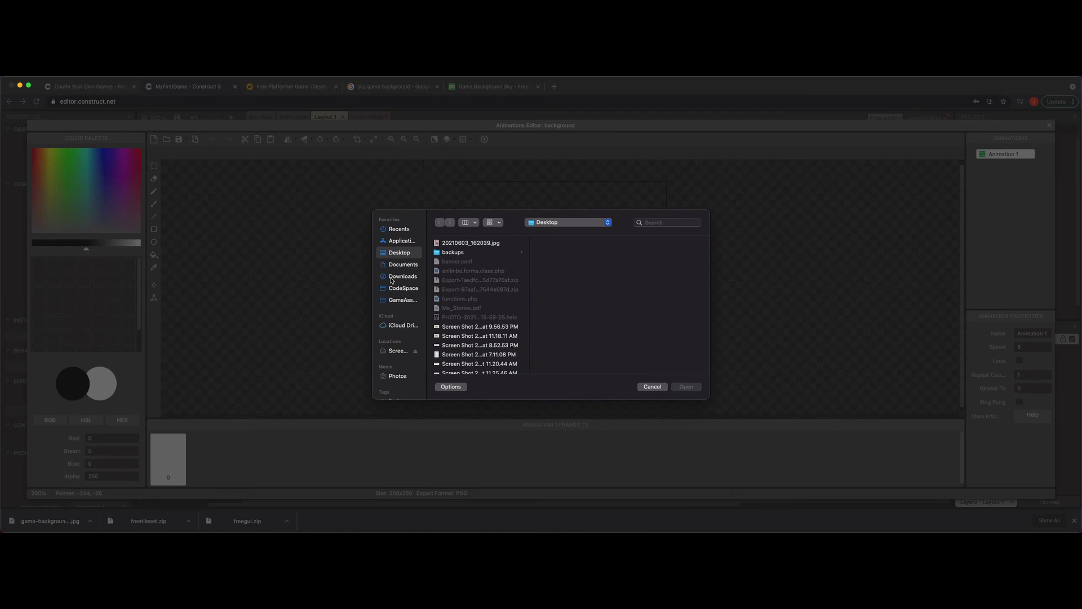
left_click(392, 277)
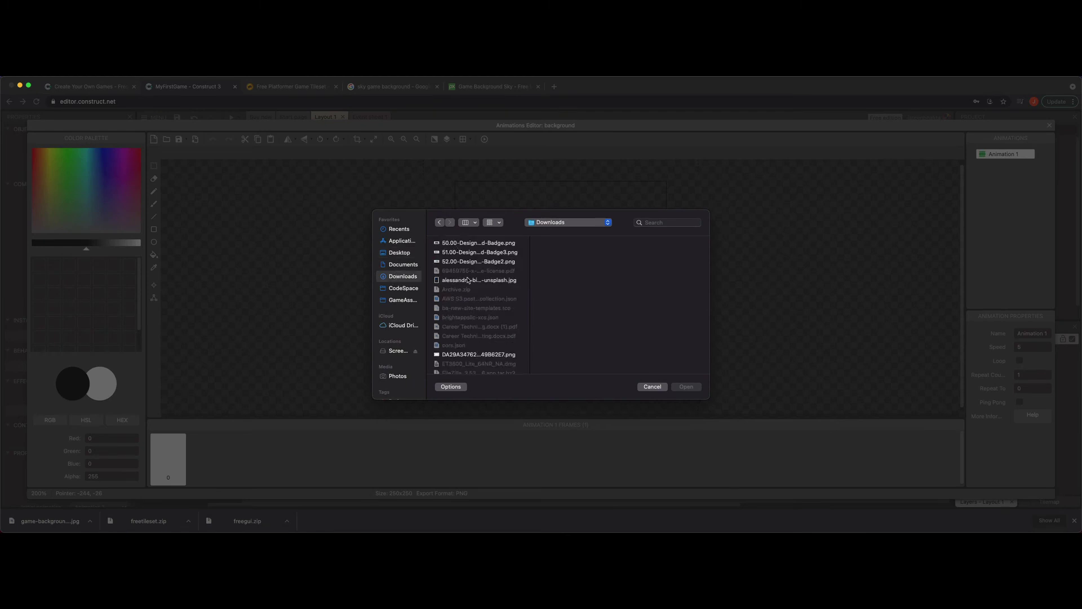
scroll(457, 310, "down", 5)
scroll(457, 309, "down", 5)
scroll(457, 309, "down", 3)
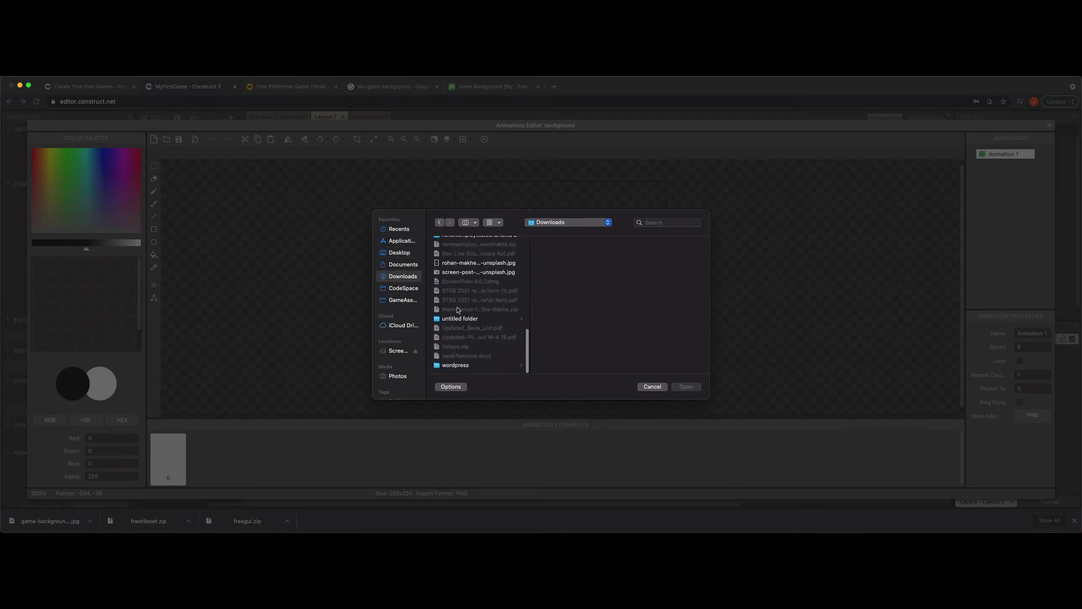
scroll(457, 310, "down", 5)
scroll(457, 309, "up", 2)
scroll(457, 310, "up", 5)
scroll(457, 309, "up", 5)
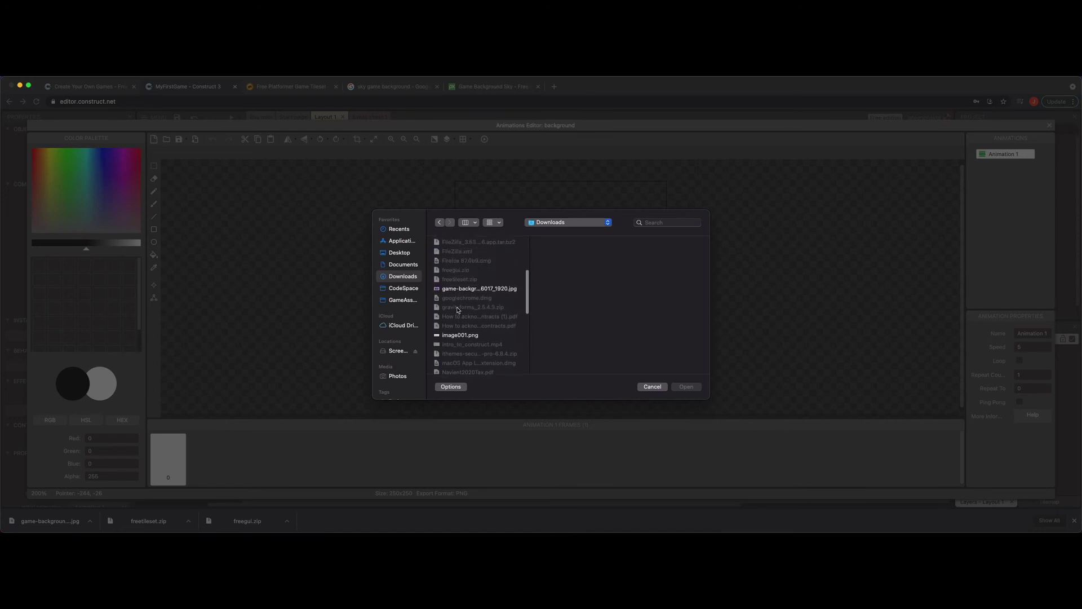
scroll(458, 310, "up", 3)
left_click(462, 302)
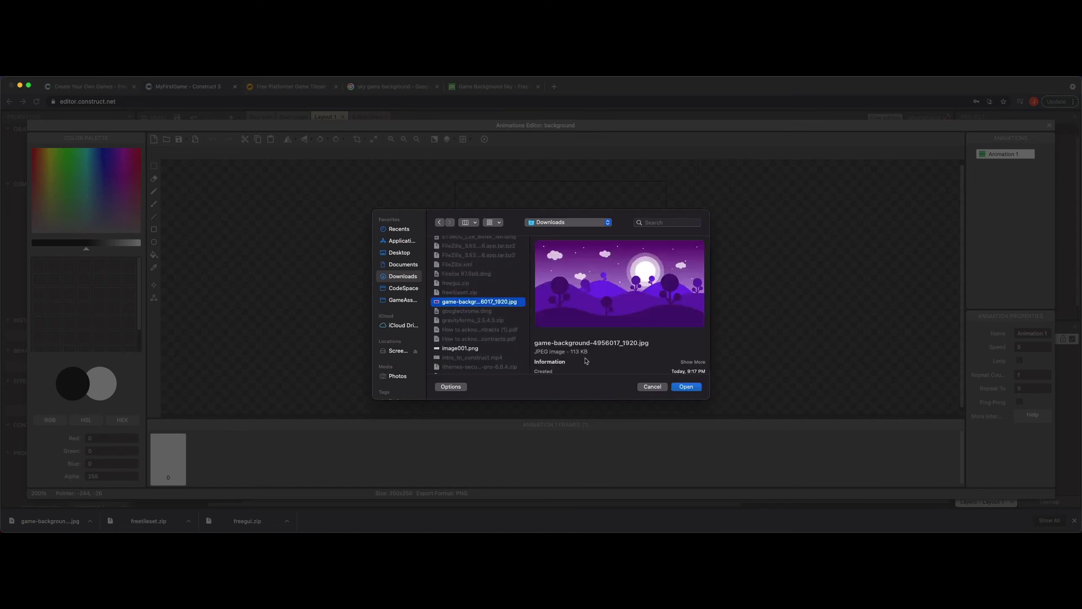
left_click(685, 387)
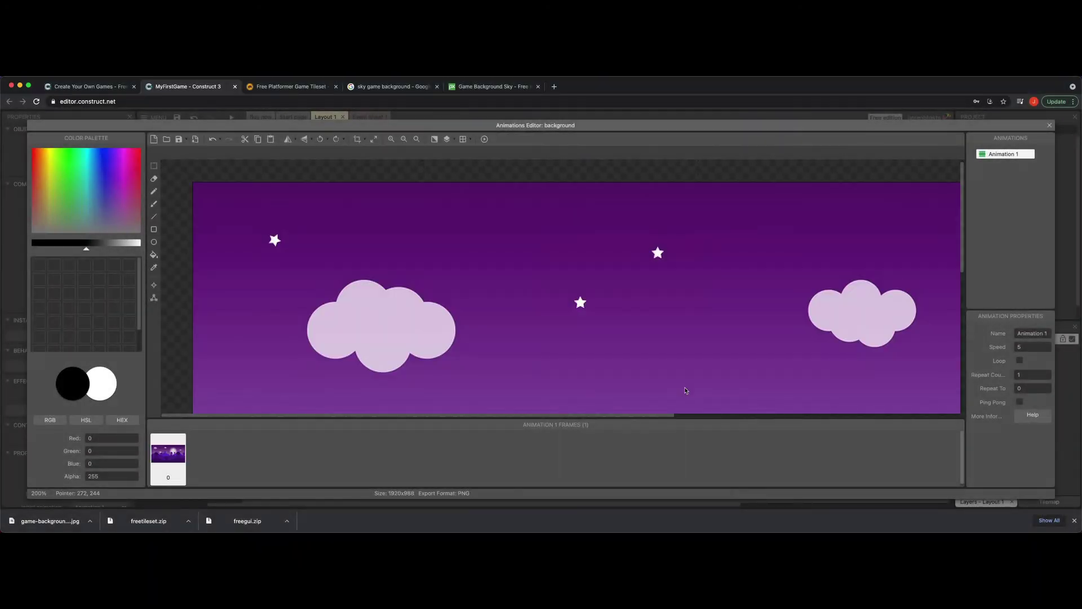
scroll(687, 361, "down", 10)
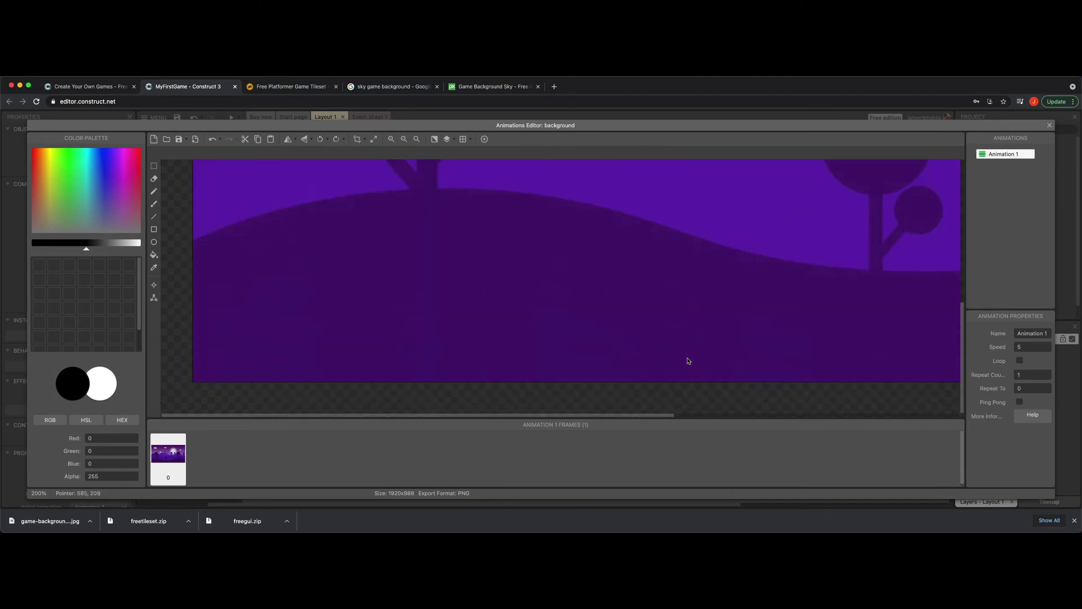
scroll(688, 361, "up", 5)
scroll(687, 362, "up", 5)
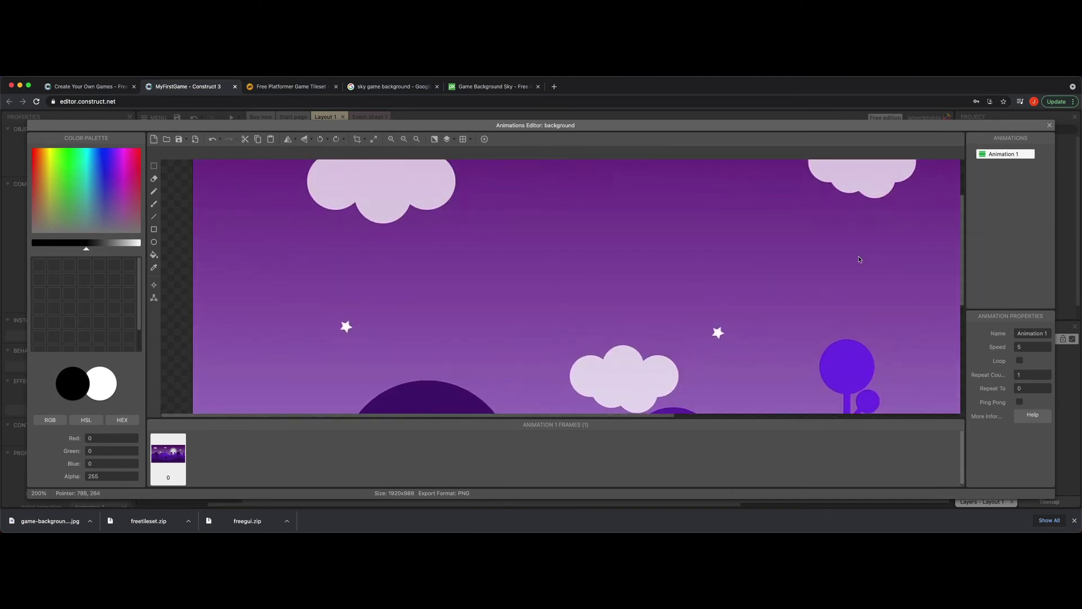
left_click(1049, 125)
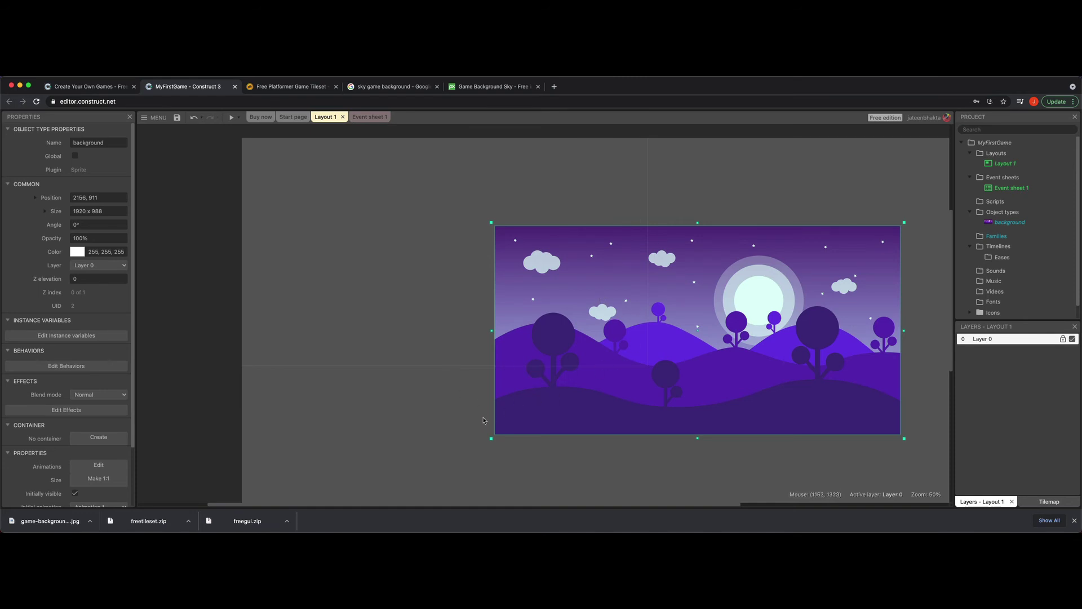
left_click(445, 429)
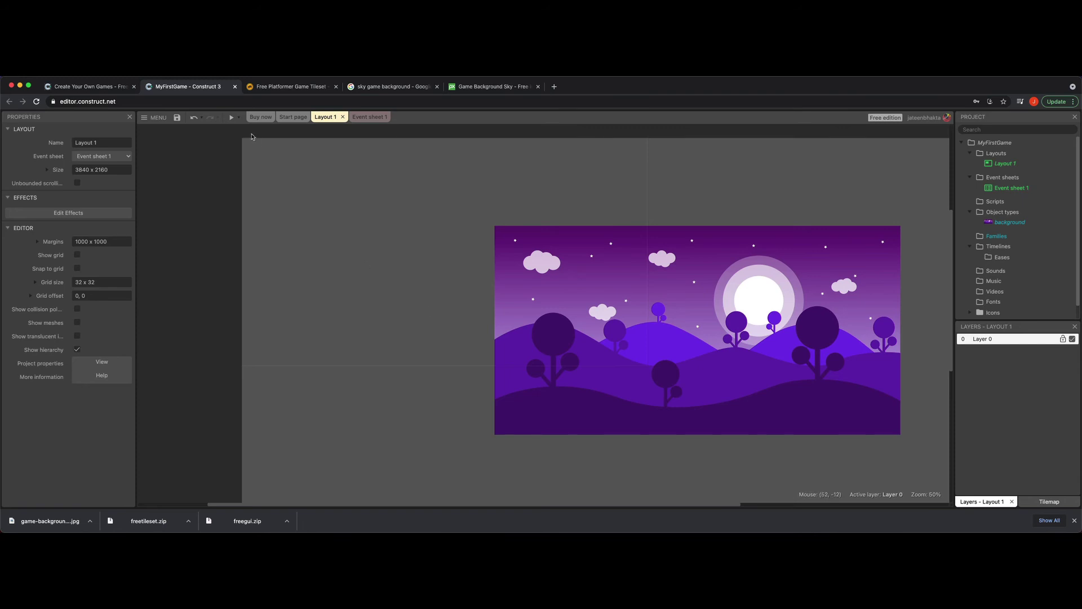
left_click(231, 118)
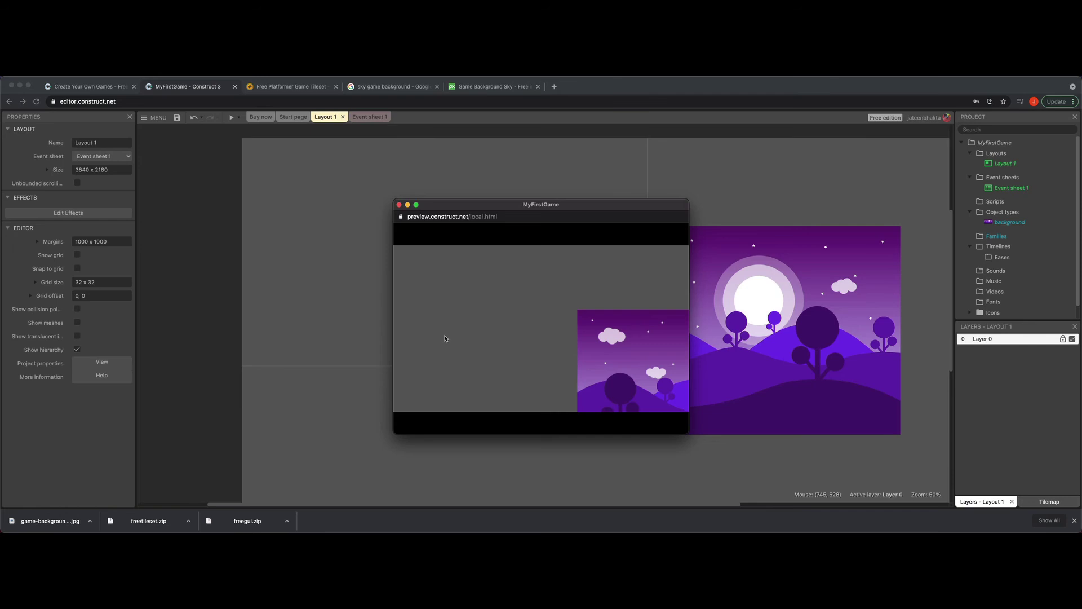
left_click_drag(690, 433, 864, 481)
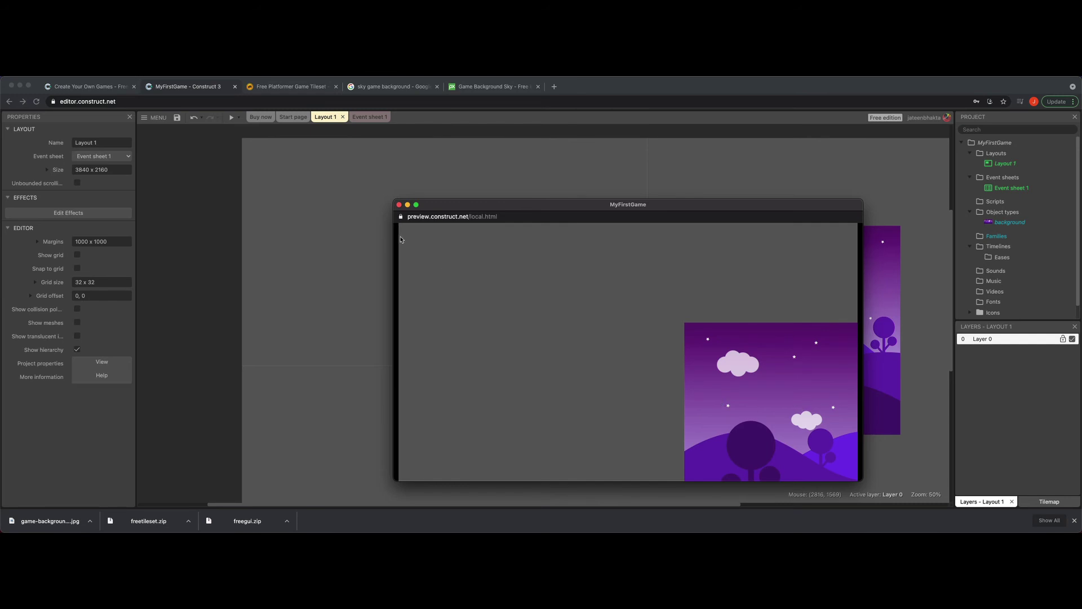
left_click(398, 205)
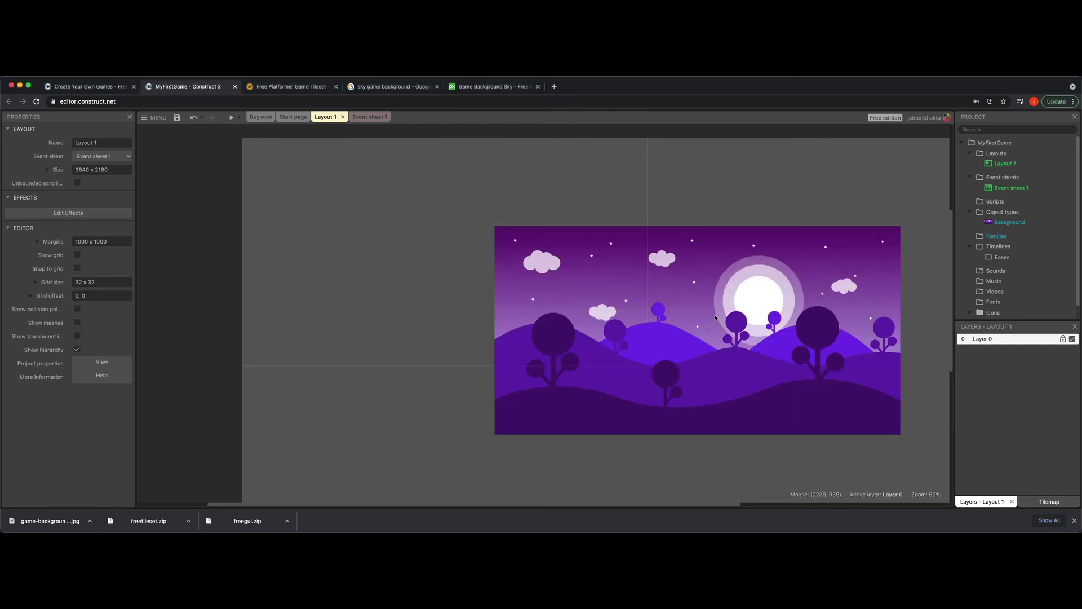
Move the background to the top-left, enlarge it to 2160×1111, and preview the game.
left_click(715, 317)
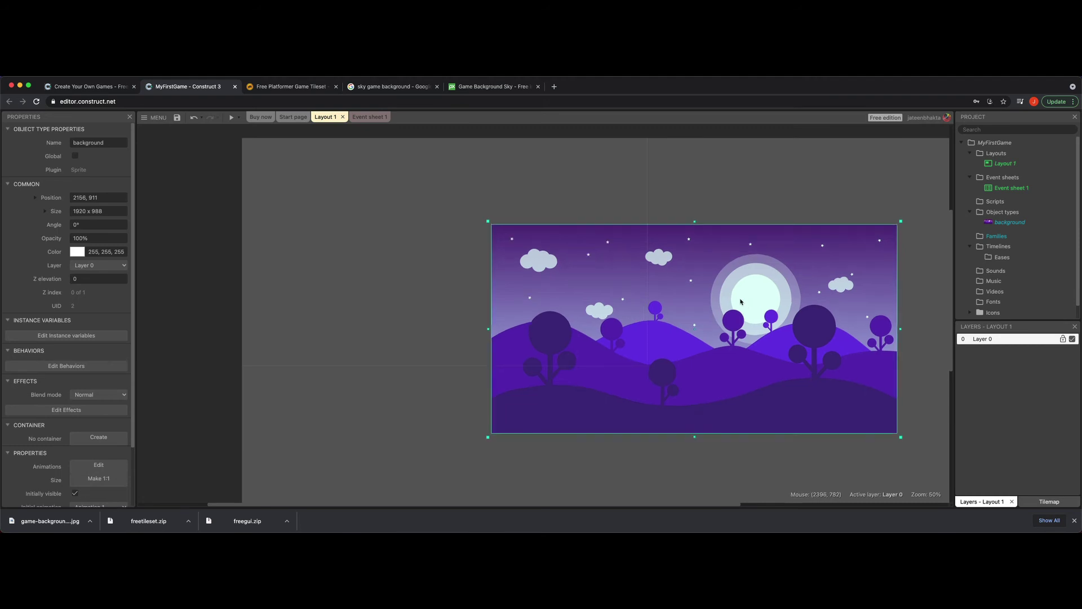
left_click_drag(747, 306, 495, 218)
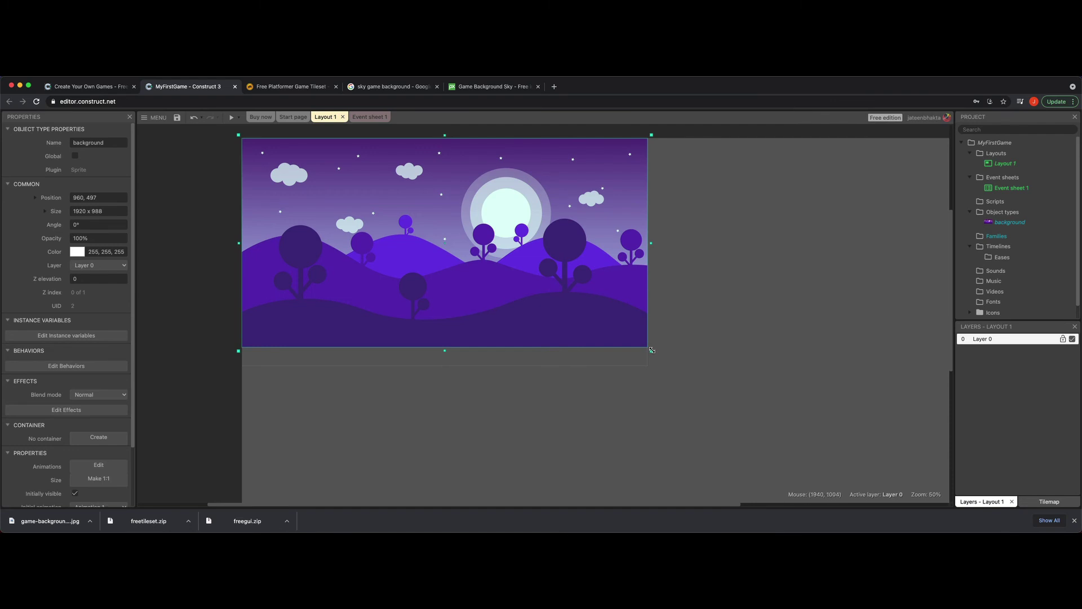
left_click_drag(650, 349, 702, 375)
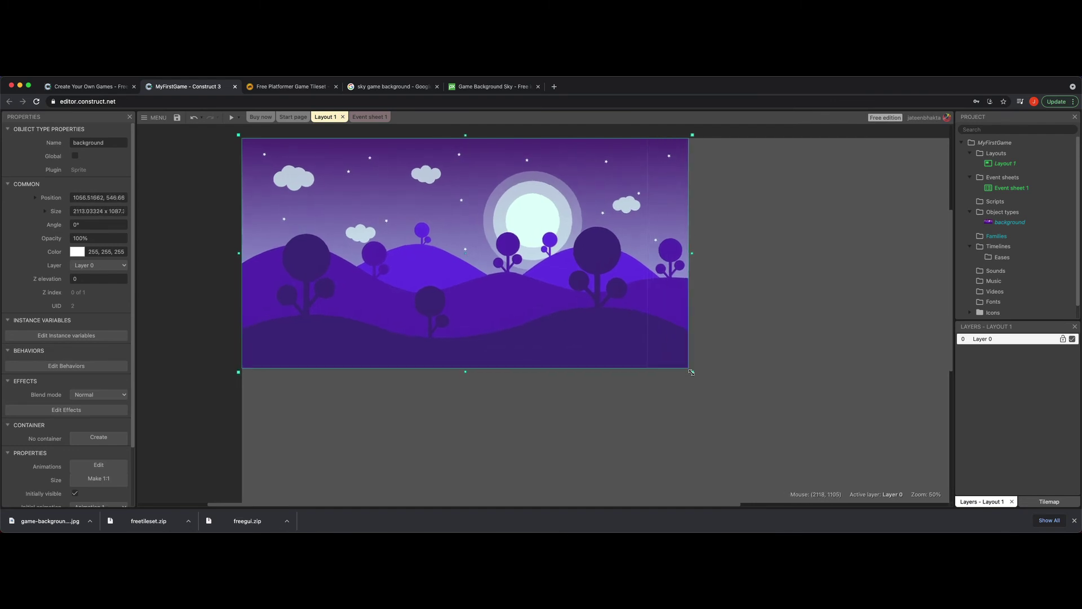
mouse_move(672, 331)
left_mouse_down()
mouse_move(630, 319)
mouse_move(665, 319)
left_mouse_up()
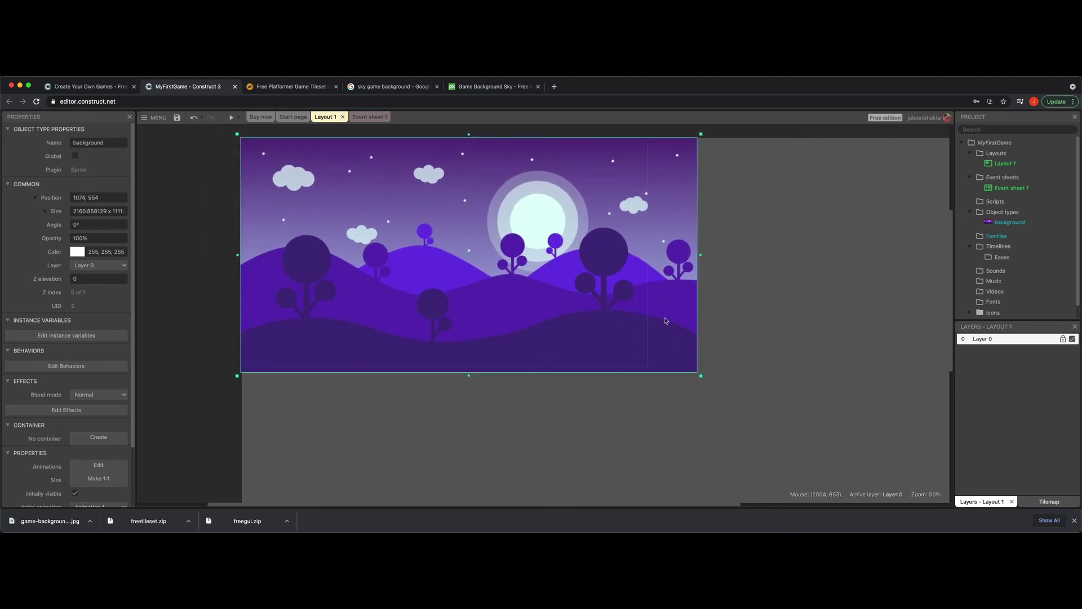
mouse_move(631, 324)
left_mouse_down()
mouse_move(578, 318)
mouse_move(603, 322)
left_mouse_up()
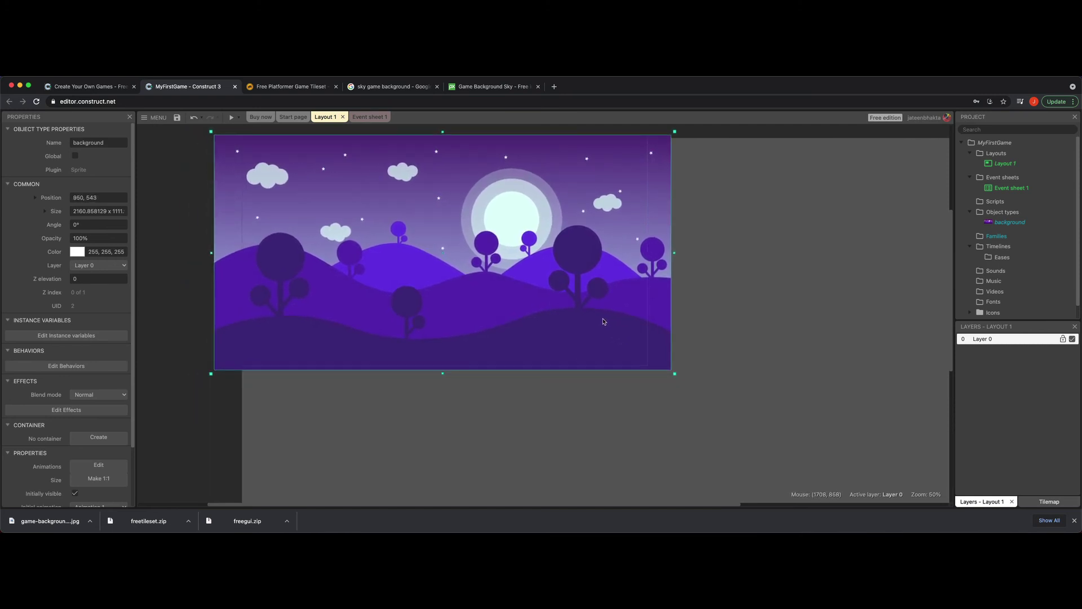
left_click(231, 118)
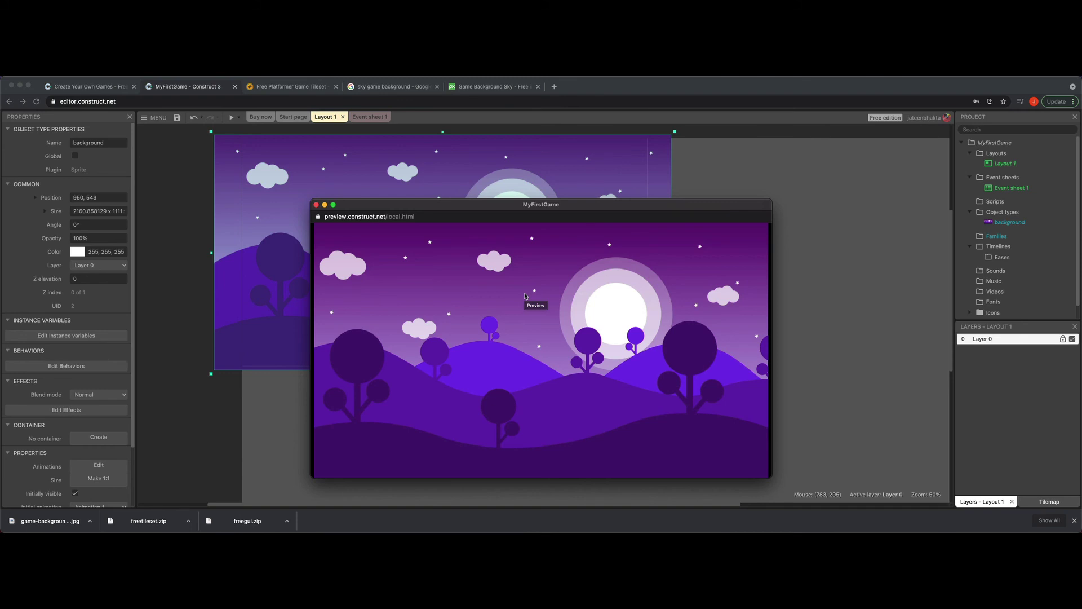
Close the preview, then create a Sprite named 'crate' and place it on the layout.
left_click(316, 205)
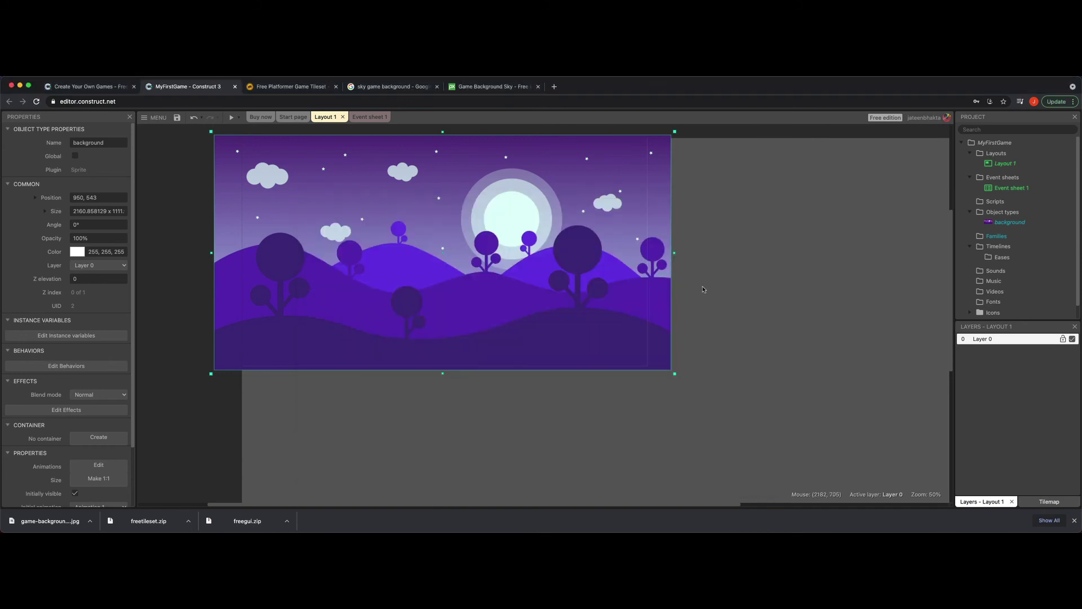
left_click(742, 309)
double_click(742, 308)
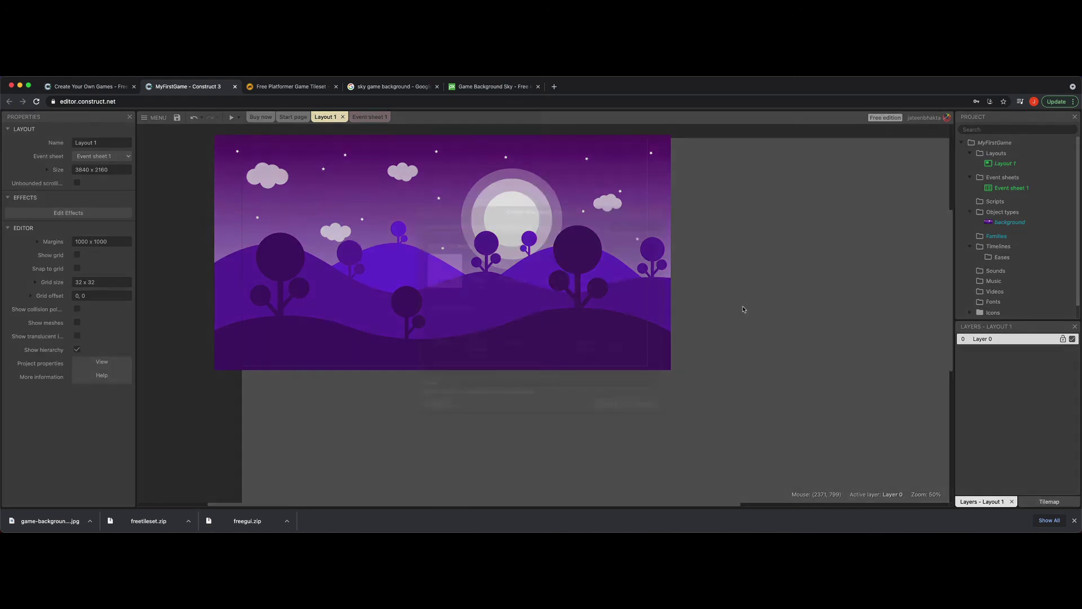
scroll(575, 320, "down", 3)
scroll(574, 319, "down", 1)
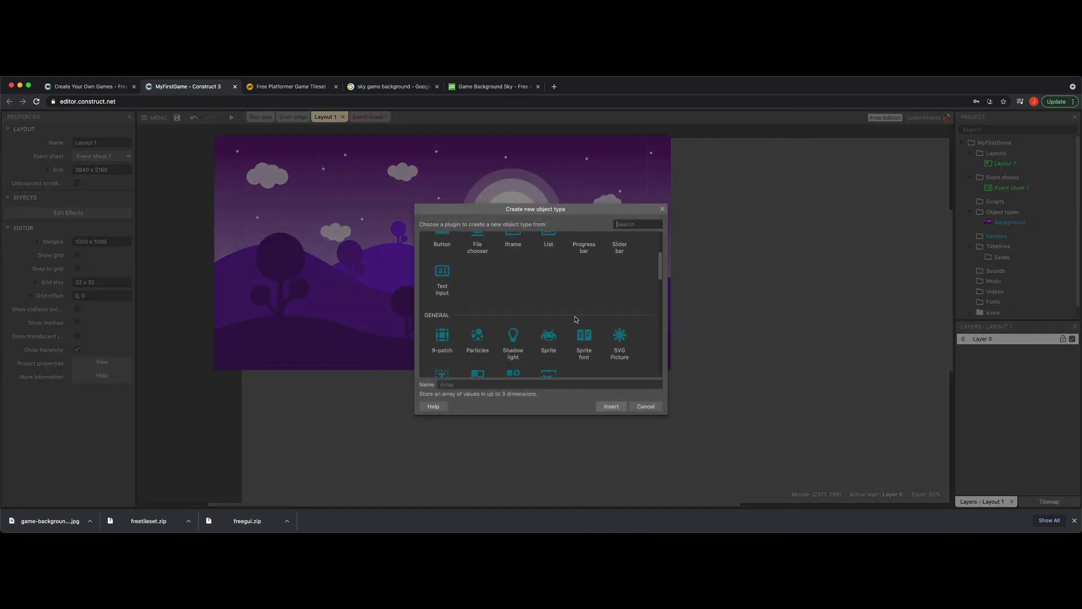
left_click(548, 334)
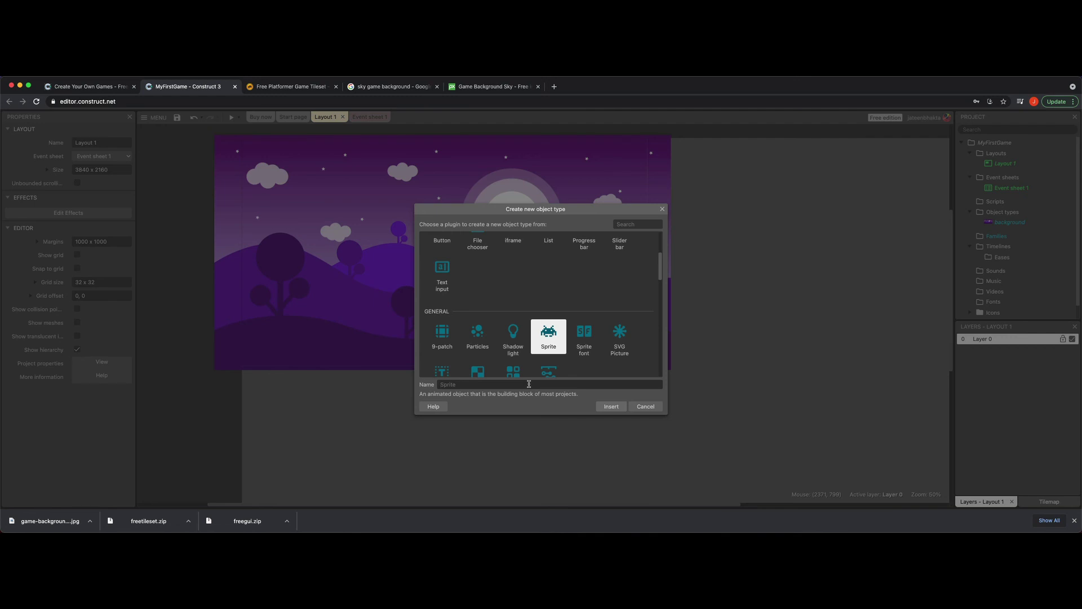
type("crate")
left_click(611, 407)
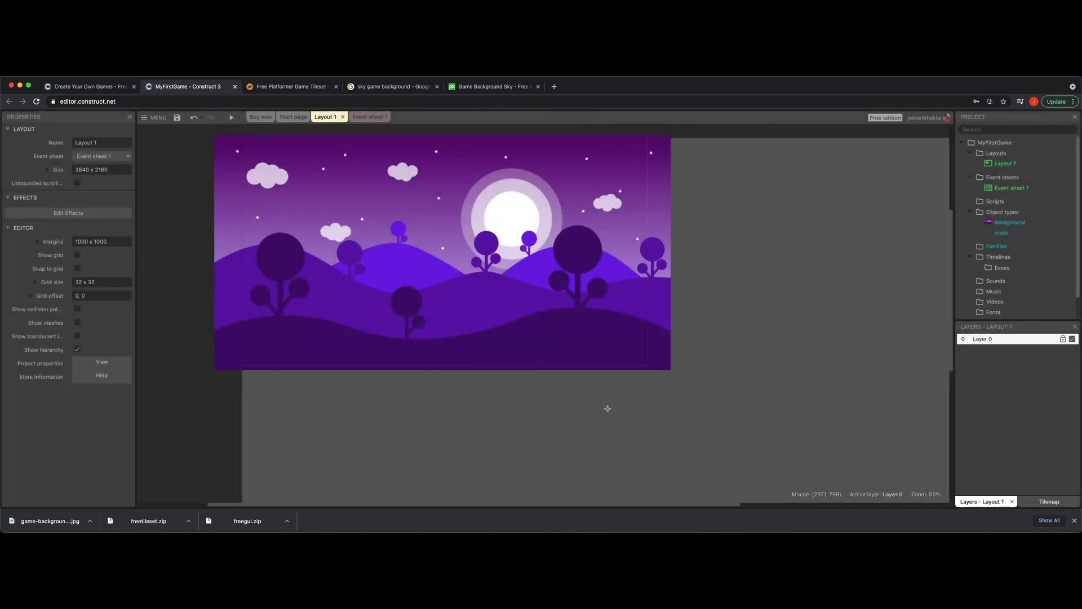
left_click(431, 218)
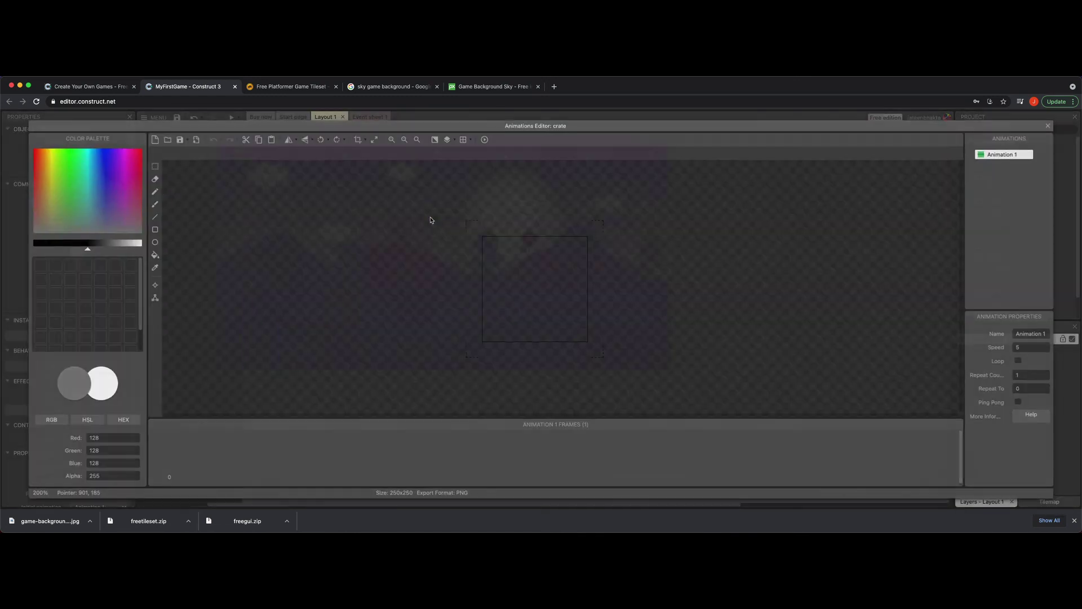
Import GameAssets/freetileset/png/Object/Crate.png as the crate's frame and close the editor.
left_click(166, 140)
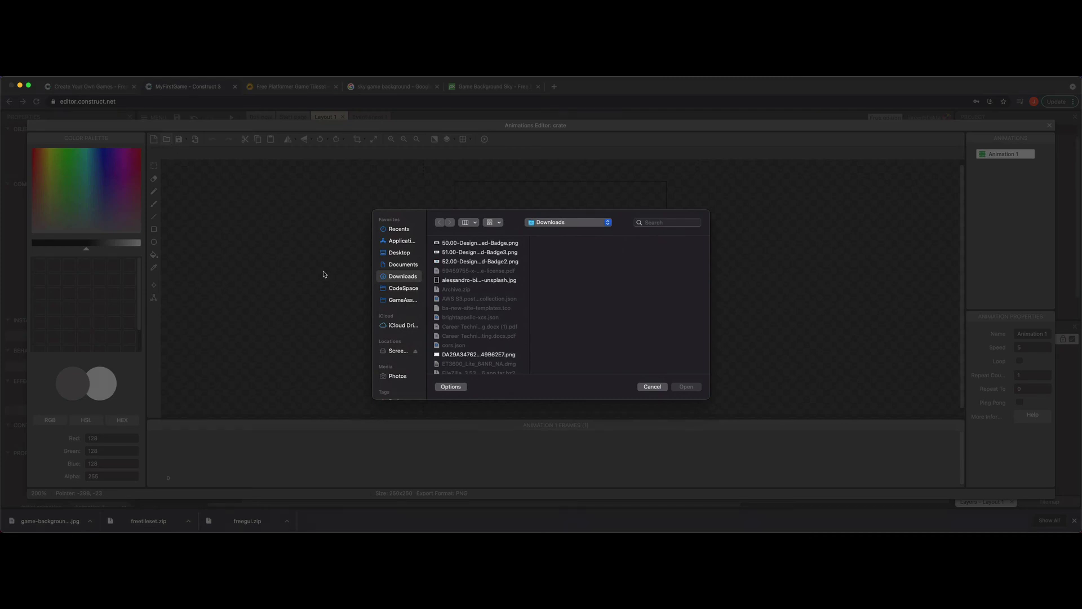
left_click(390, 299)
left_click(458, 251)
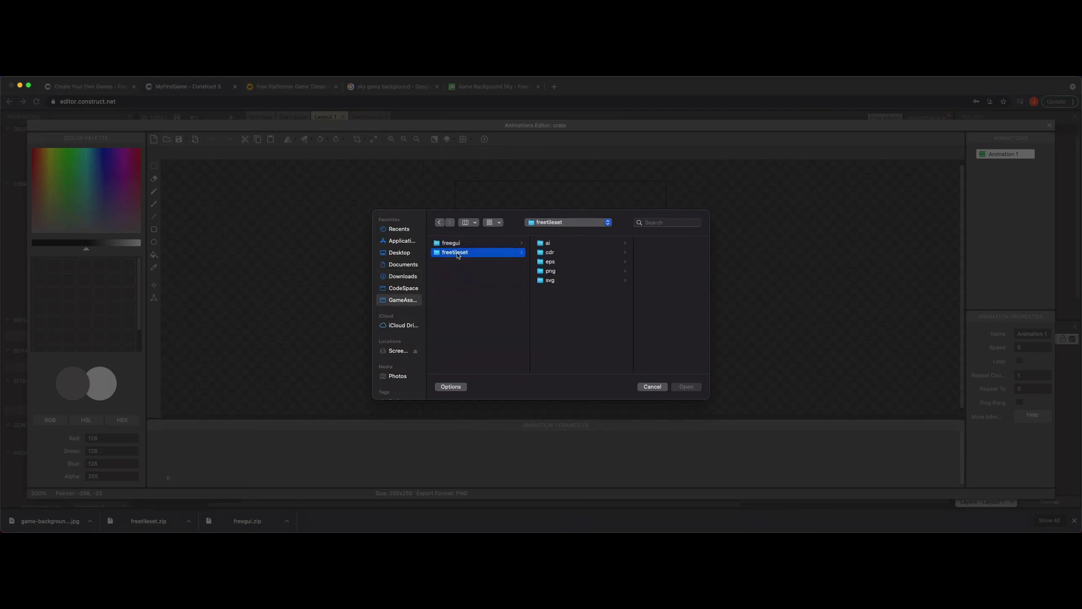
left_click(565, 271)
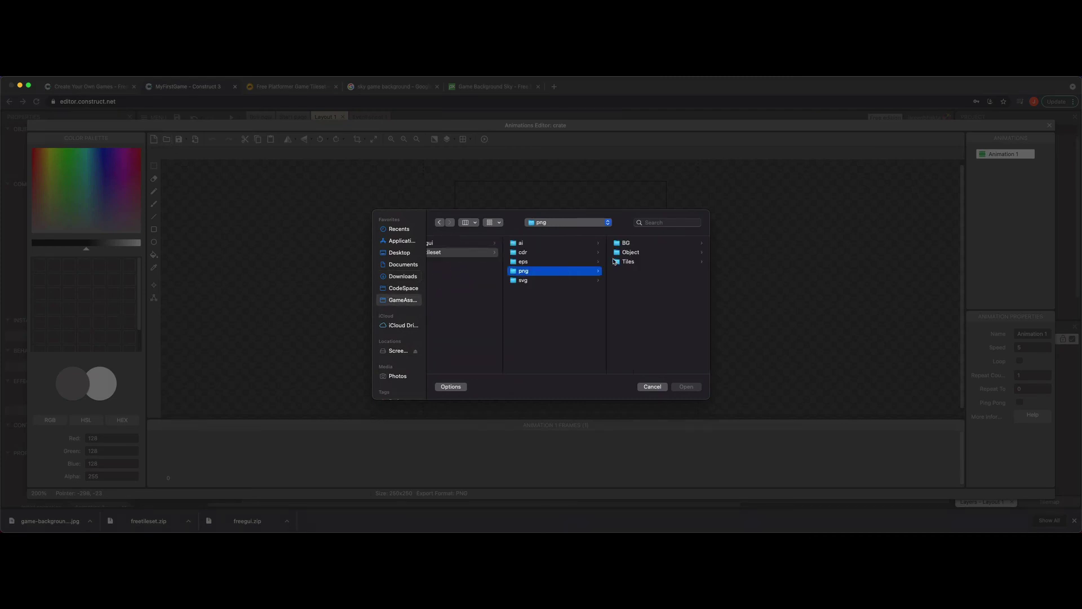
left_click(632, 251)
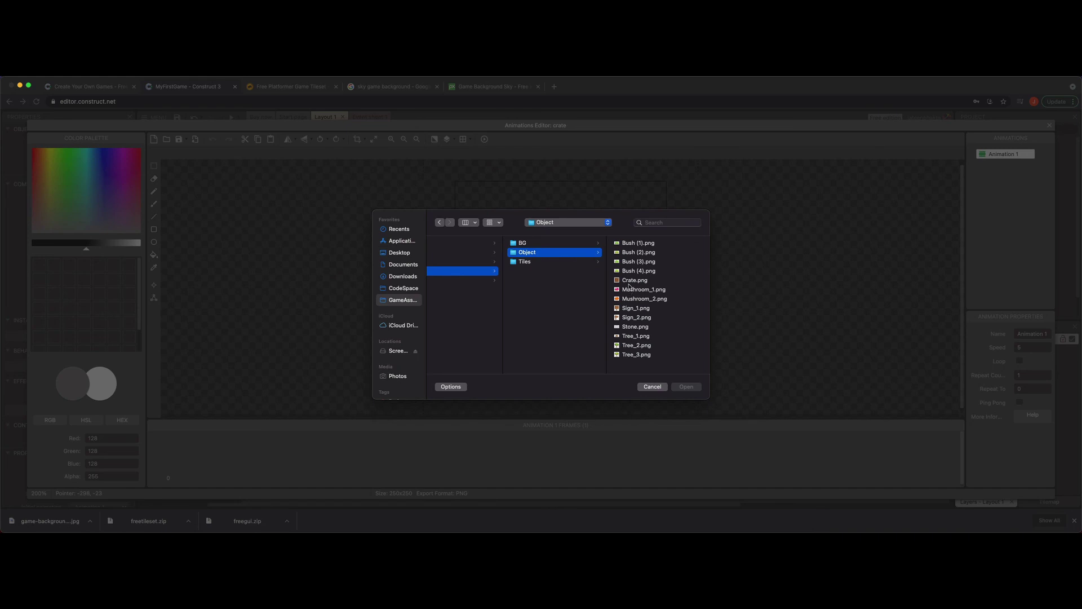
left_click(631, 280)
left_click(685, 388)
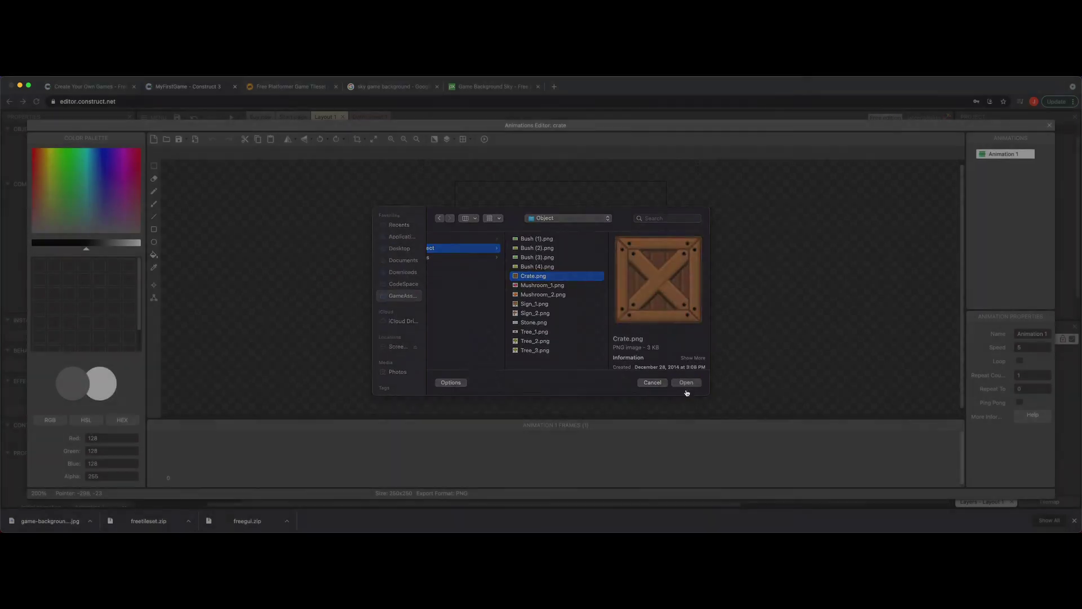
left_click(1049, 125)
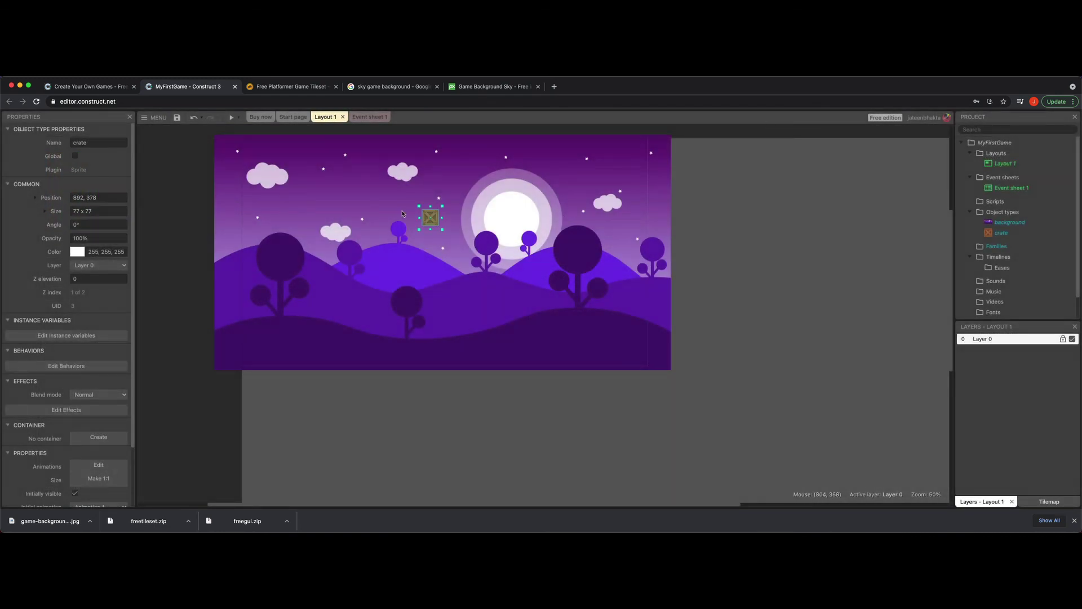
Drag the wooden crate down from beside the moon onto the purple hills, at 1056, 835.
left_click_drag(433, 218, 469, 315)
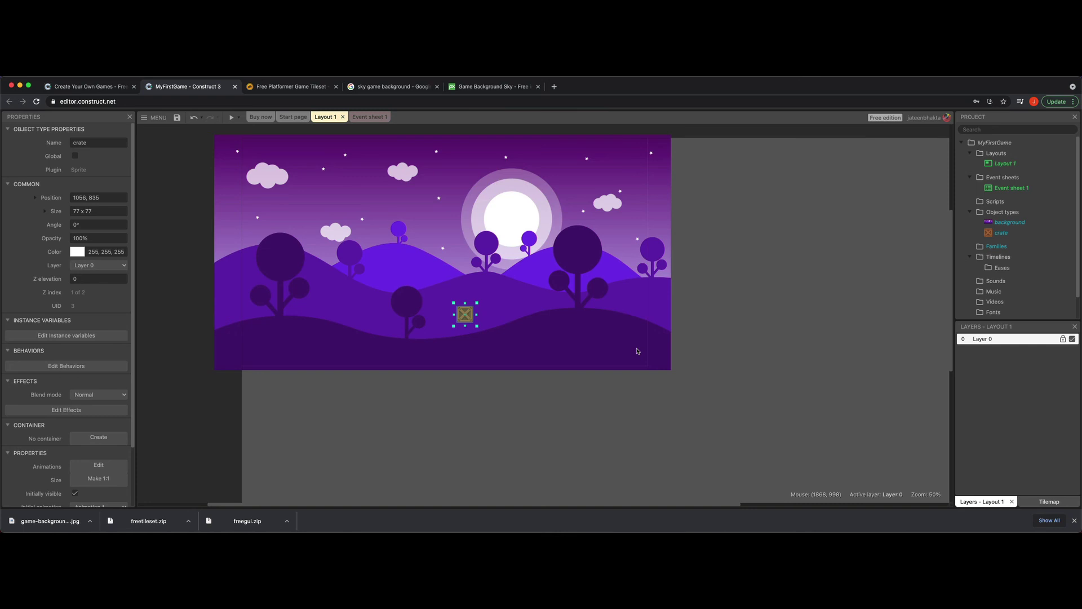
Start another new object type and pick the Sprite plugin from the General section.
double_click(630, 402)
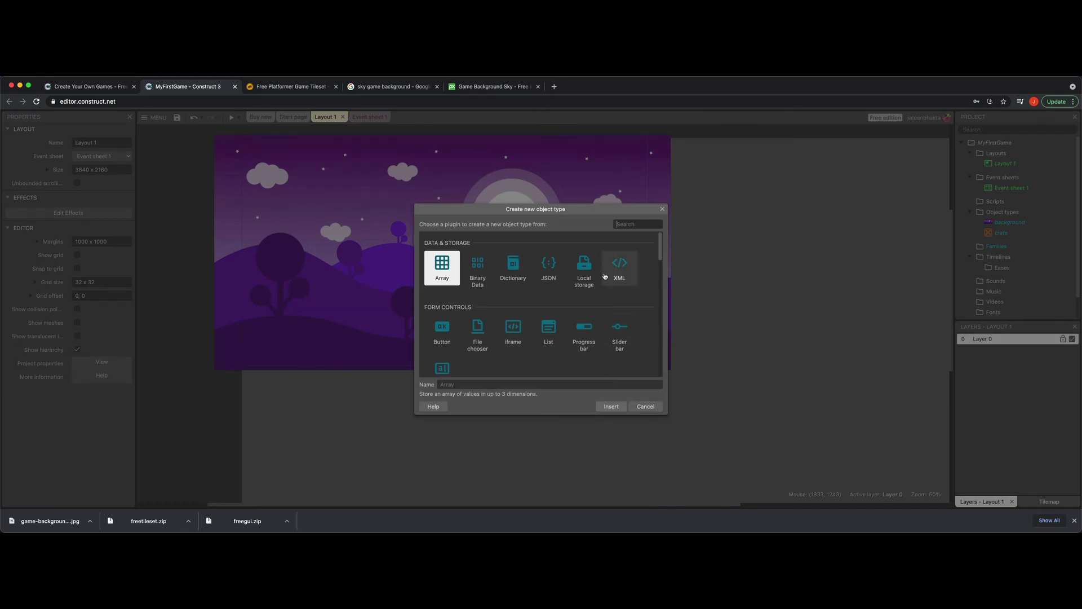
scroll(592, 305, "down", 2)
left_click(549, 331)
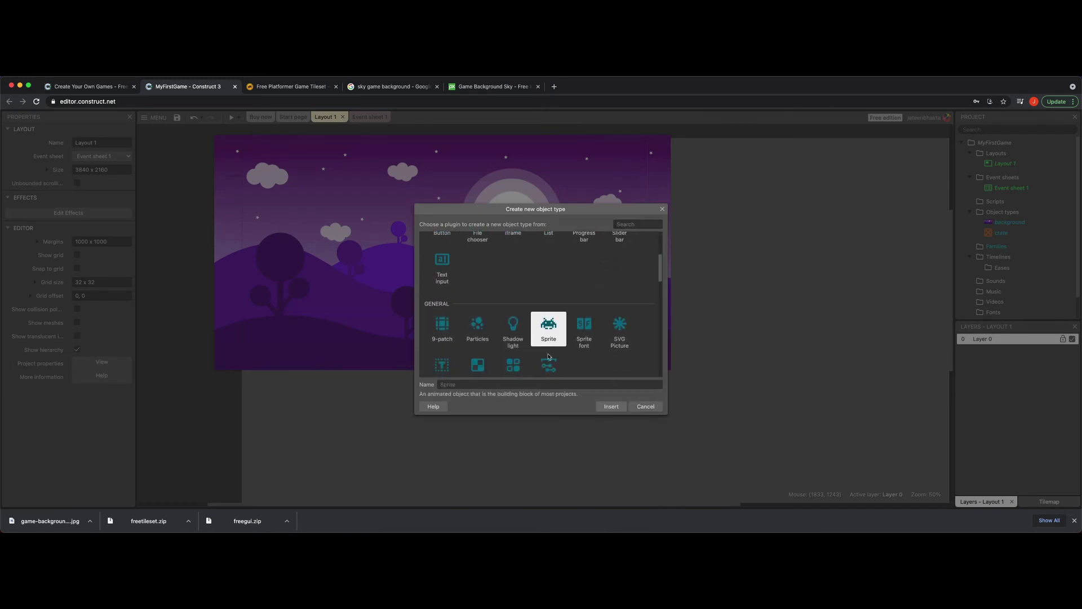